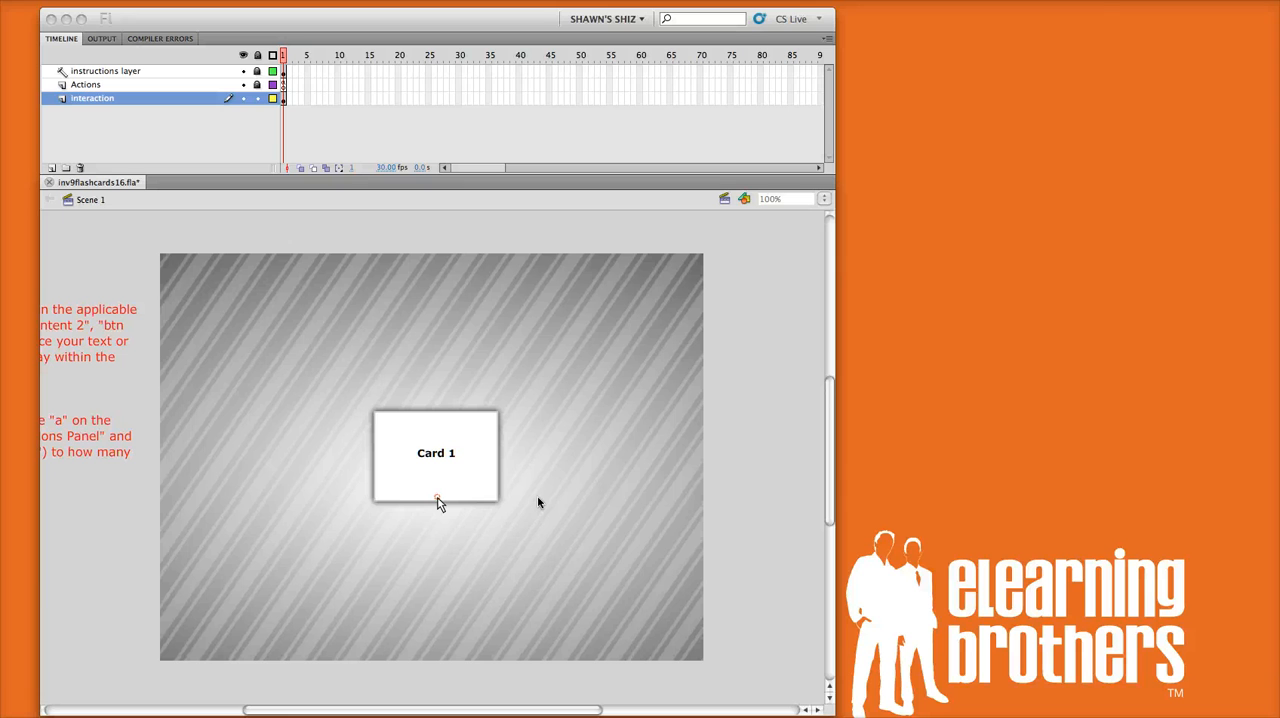
# Step: Test the flashcard movie in an enlarged preview, opening and closing Card 13 and Card 7, and close the preview
pyautogui.click(762, 447)
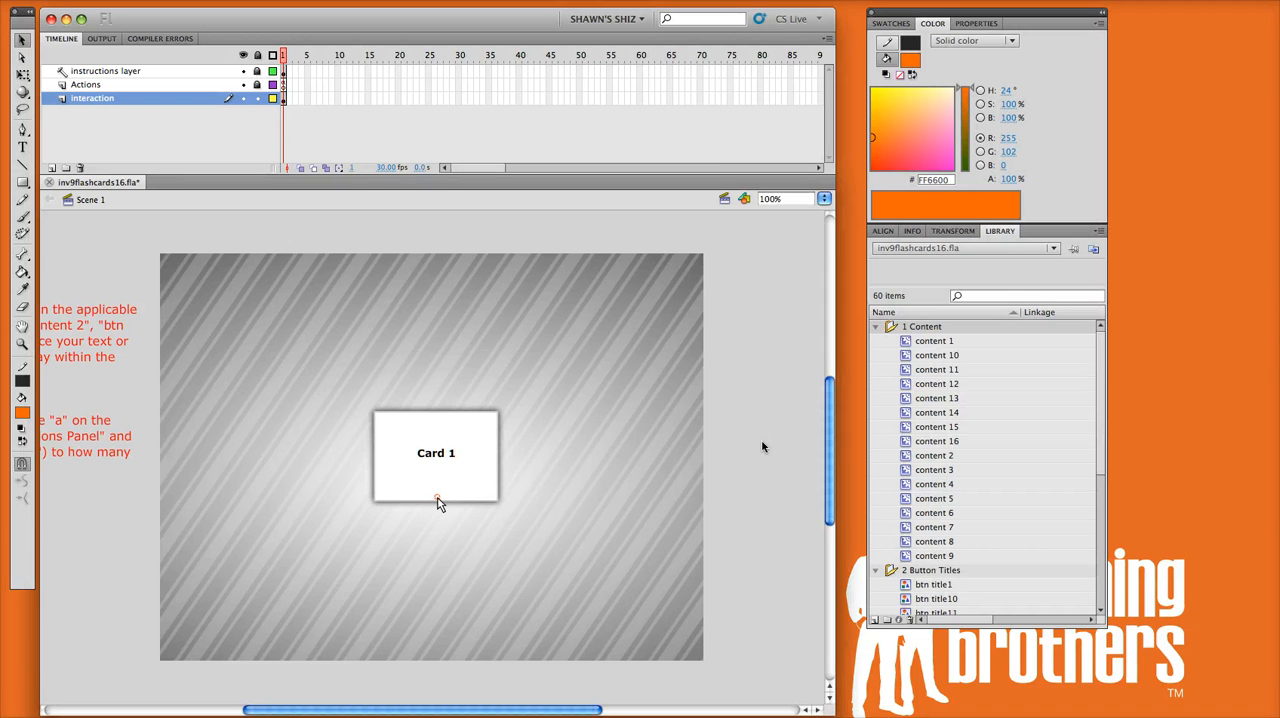
pyautogui.press('super+Return')
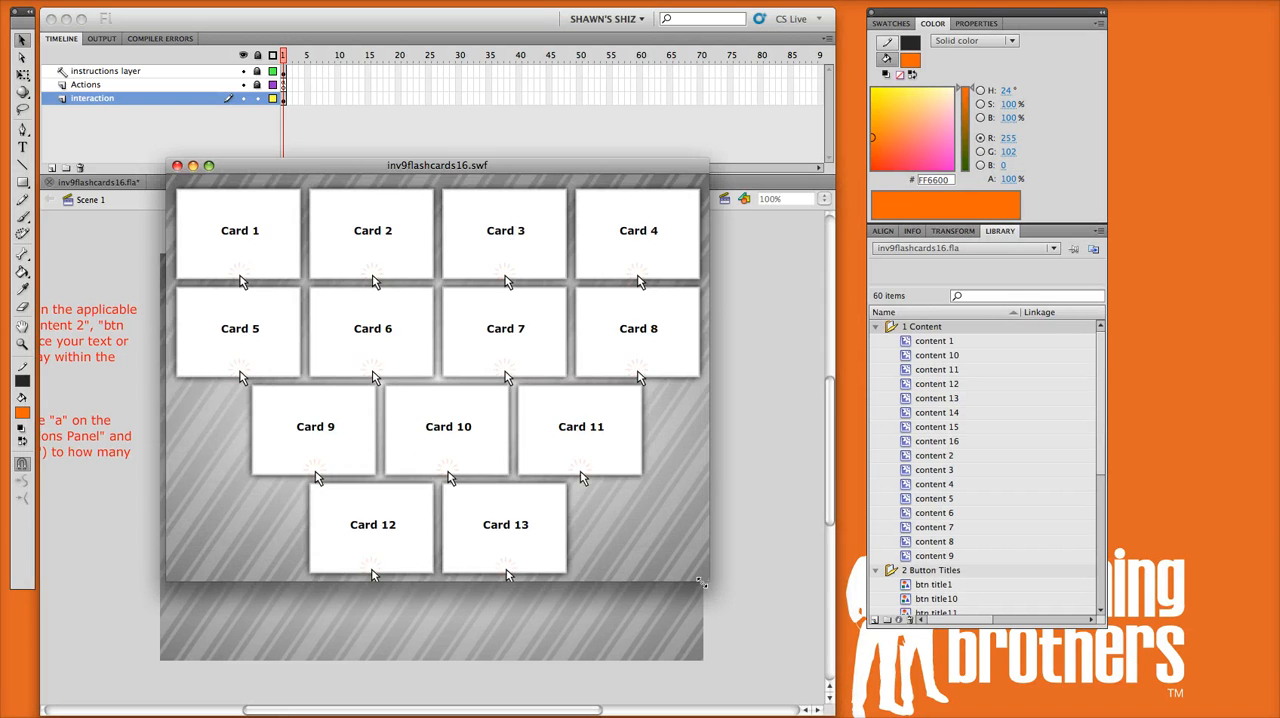
pyautogui.moveTo(702, 580); pyautogui.dragTo(843, 688)
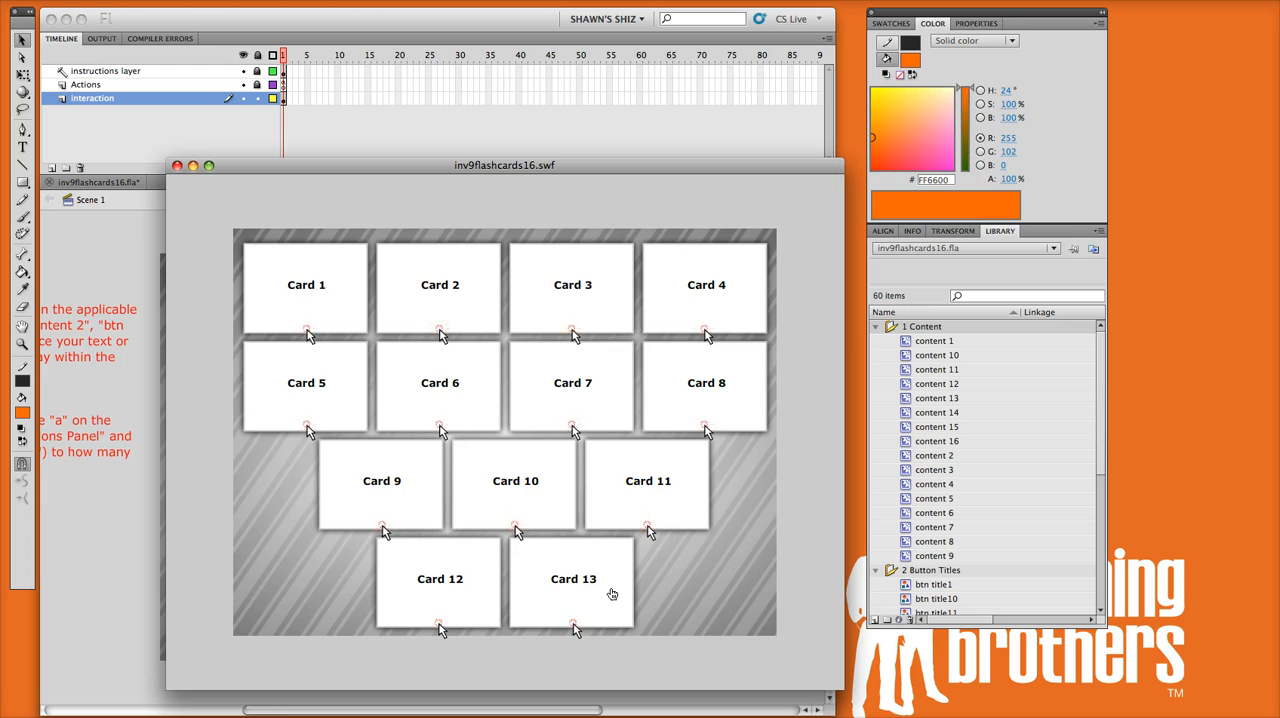
pyautogui.click(613, 591)
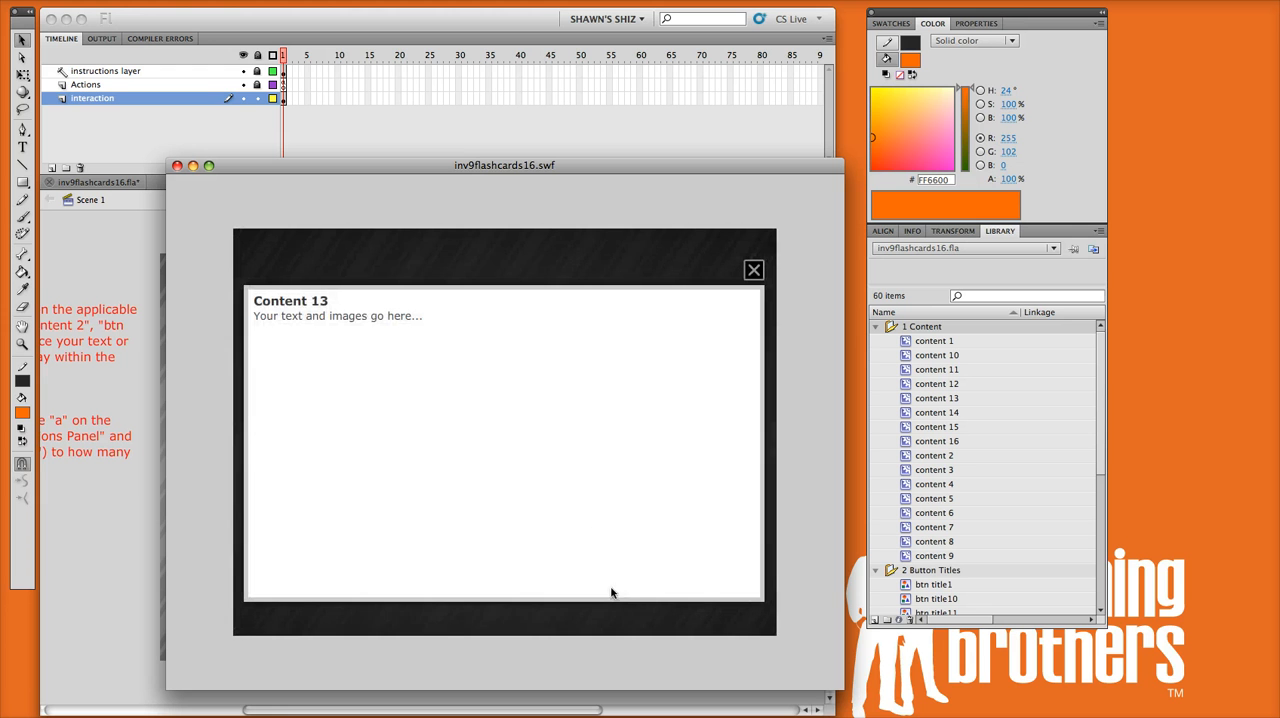
pyautogui.click(756, 273)
pyautogui.click(620, 387)
pyautogui.click(754, 271)
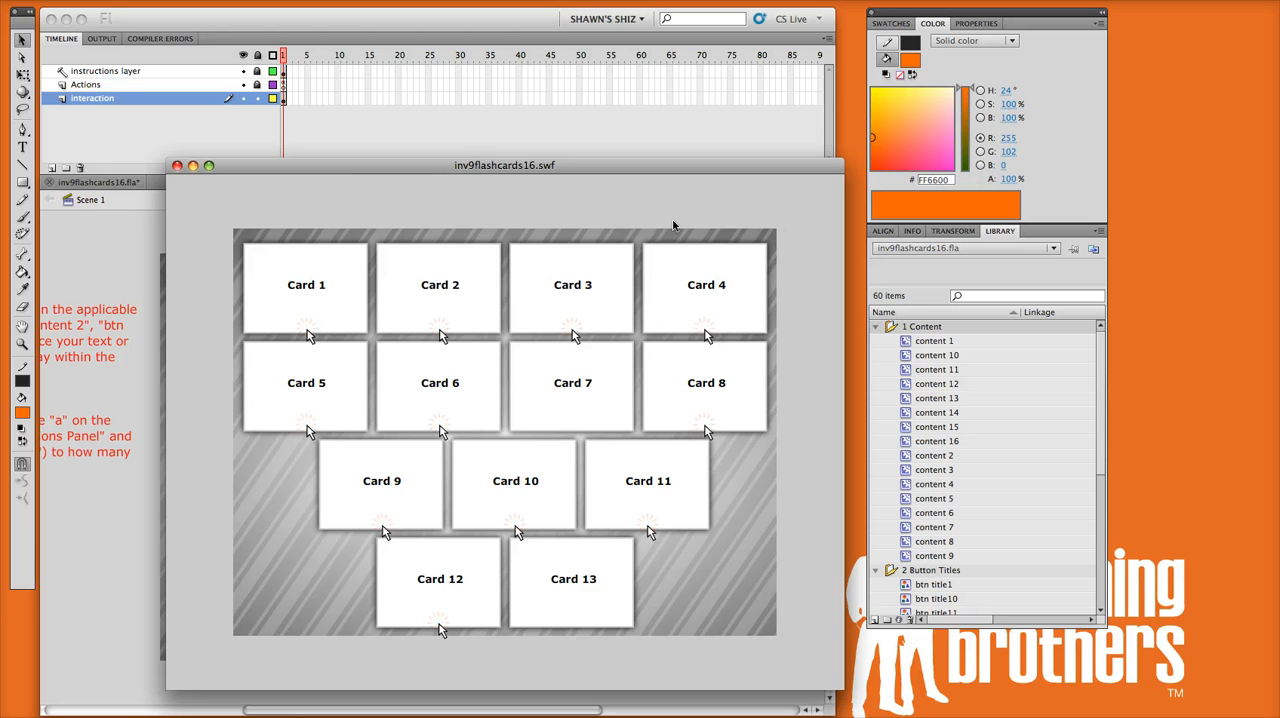
pyautogui.moveTo(283, 166); pyautogui.dragTo(222, 212)
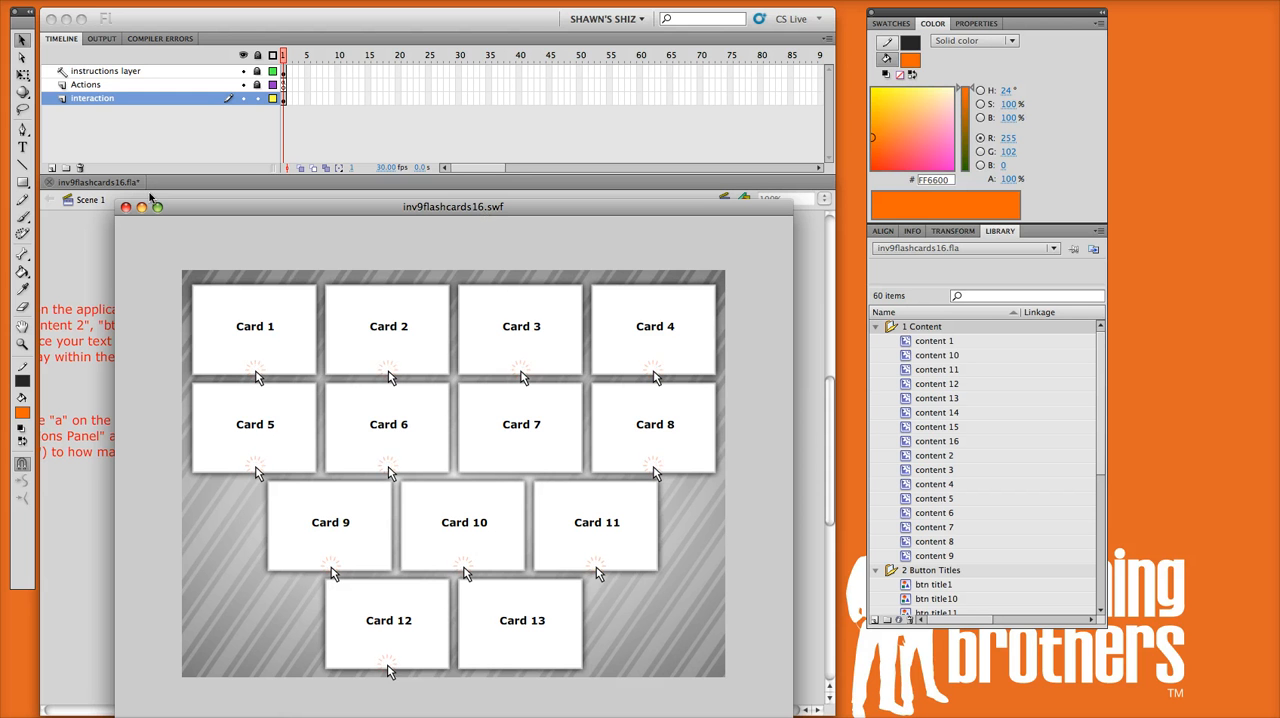
pyautogui.click(125, 207)
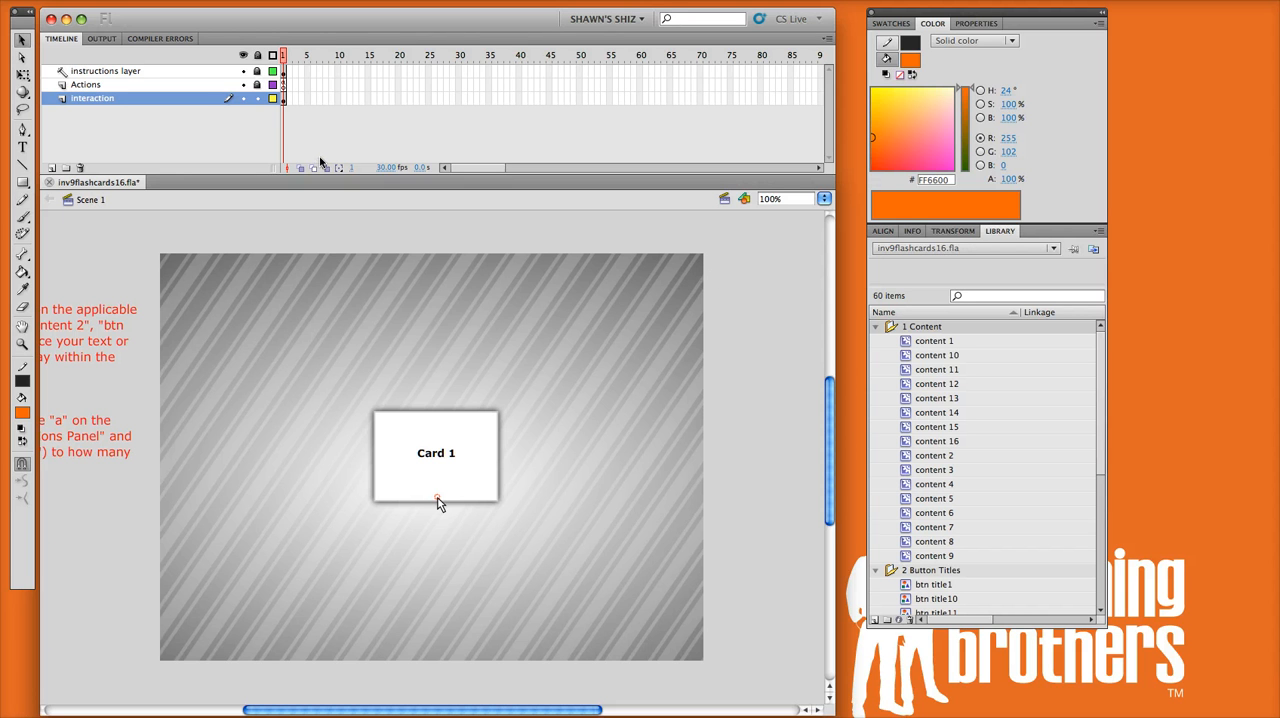
# Step: Open the ActionScript on frame 1 of the Actions layer
pyautogui.click(285, 86)
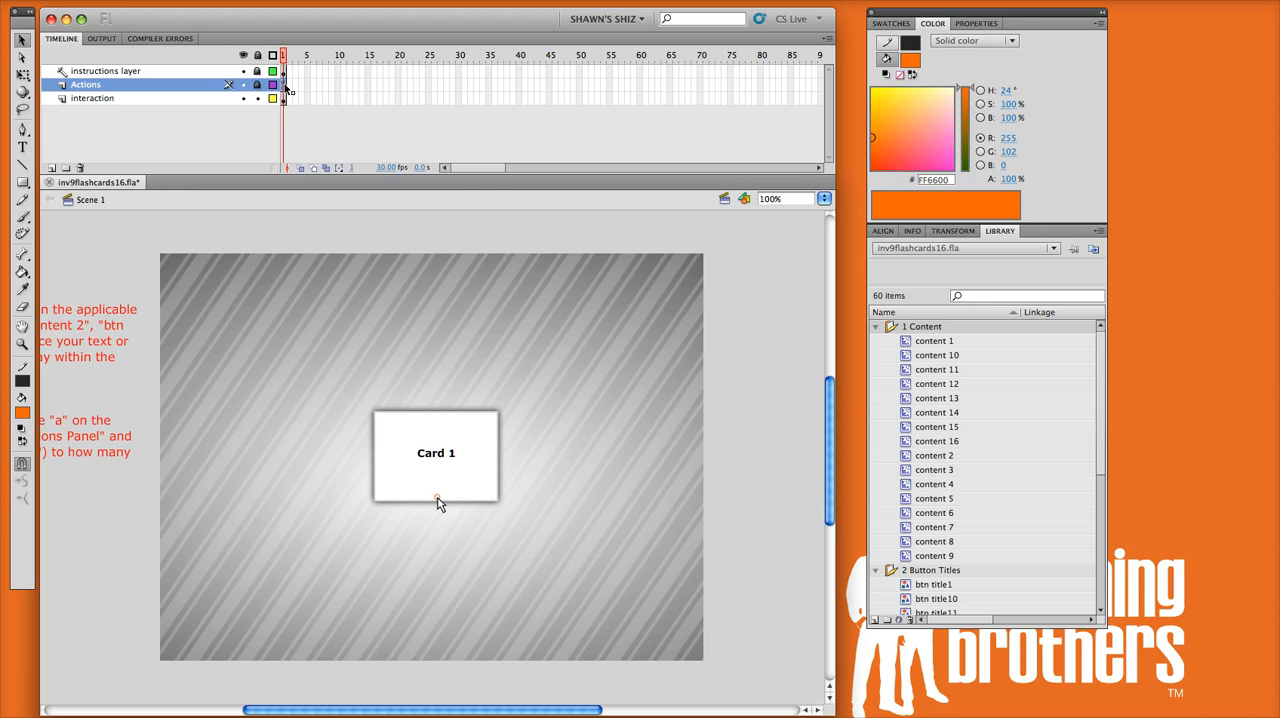
pyautogui.press('F9')
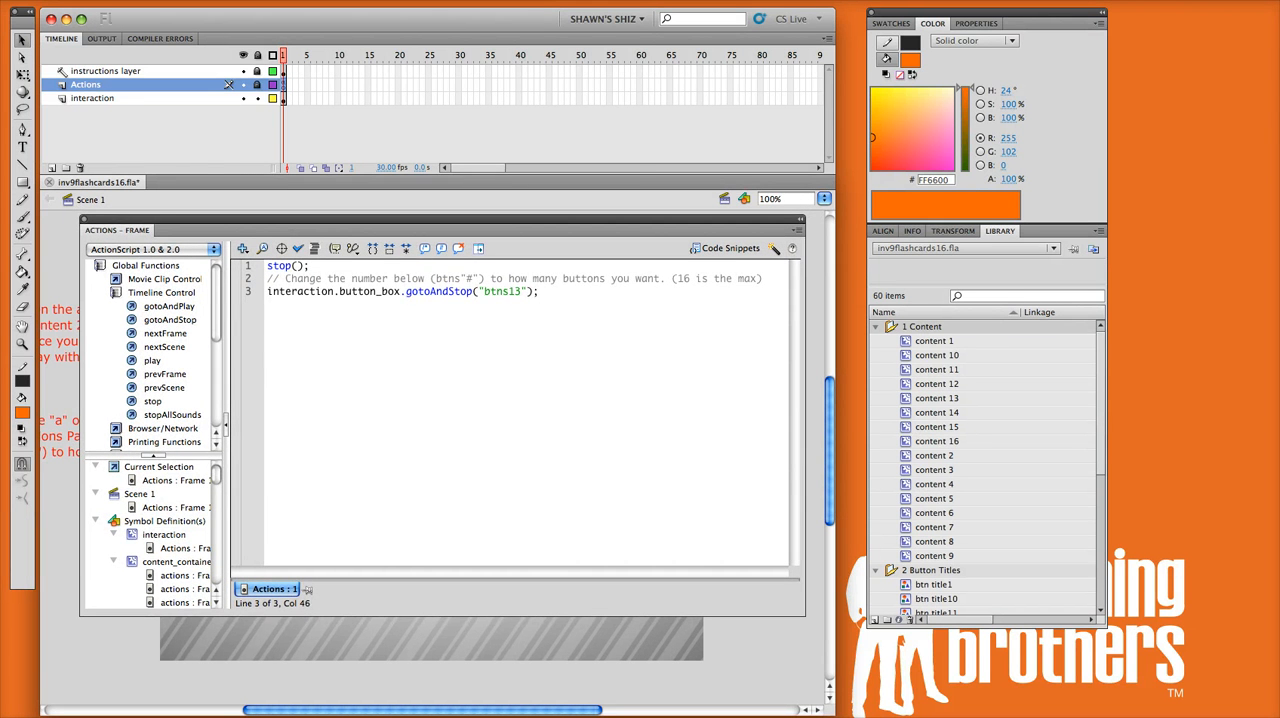
pyautogui.click(498, 0)
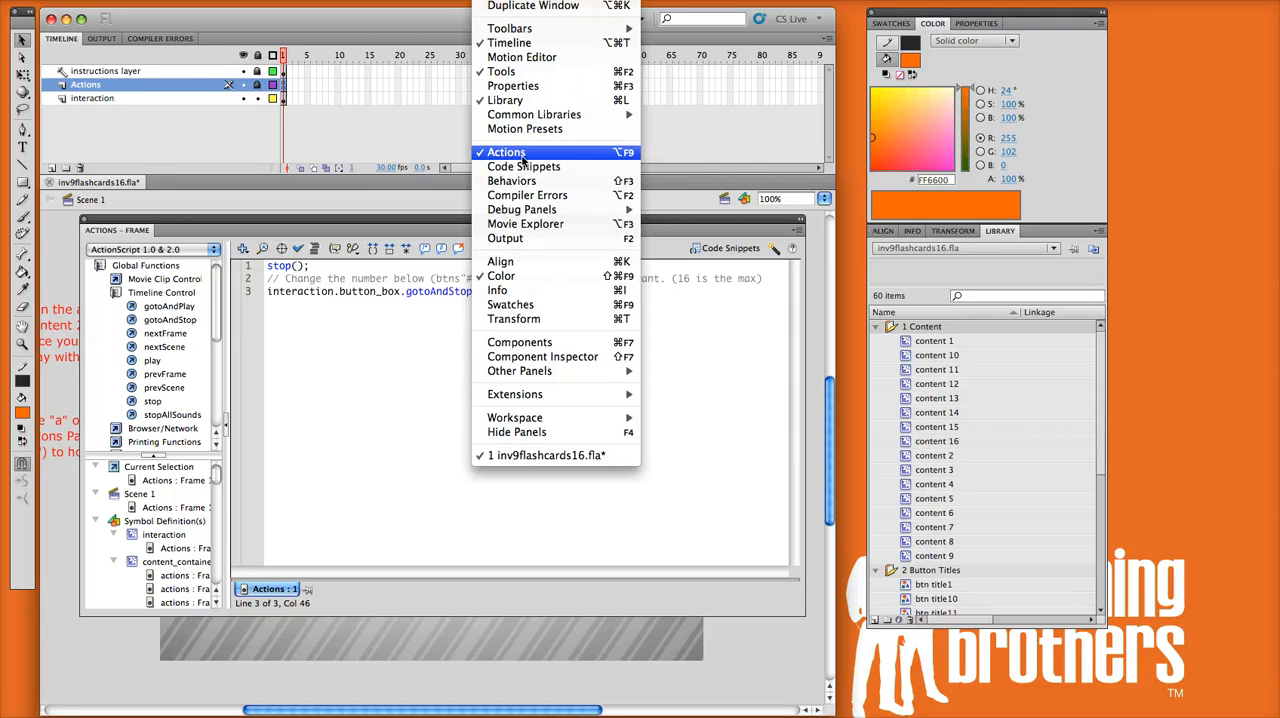
pyautogui.click(362, 357)
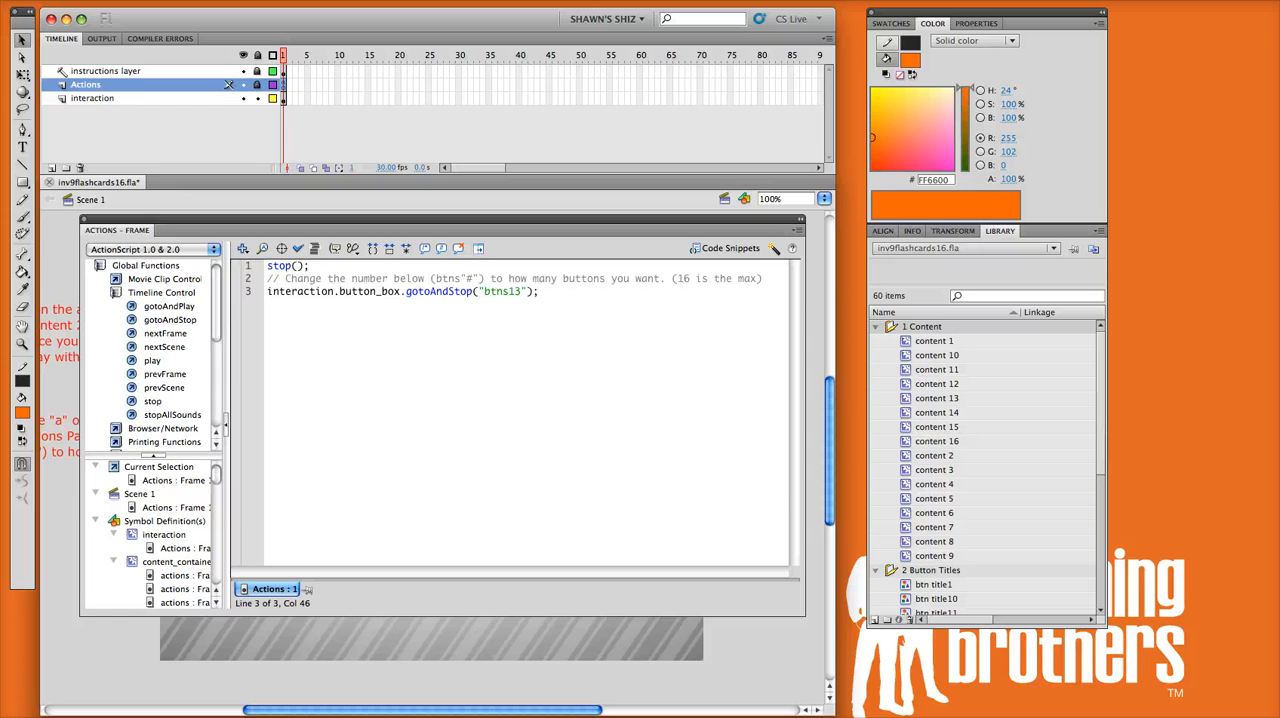
# Step: Change the gotoAndStop label on the script's third line to btns16 and test the movie with the new card count
pyautogui.moveTo(515, 292); pyautogui.dragTo(491, 292)
pyautogui.click(509, 291)
pyautogui.write('8')
pyautogui.write('6')
pyautogui.moveTo(509, 292); pyautogui.dragTo(484, 292)
pyautogui.click(509, 292)
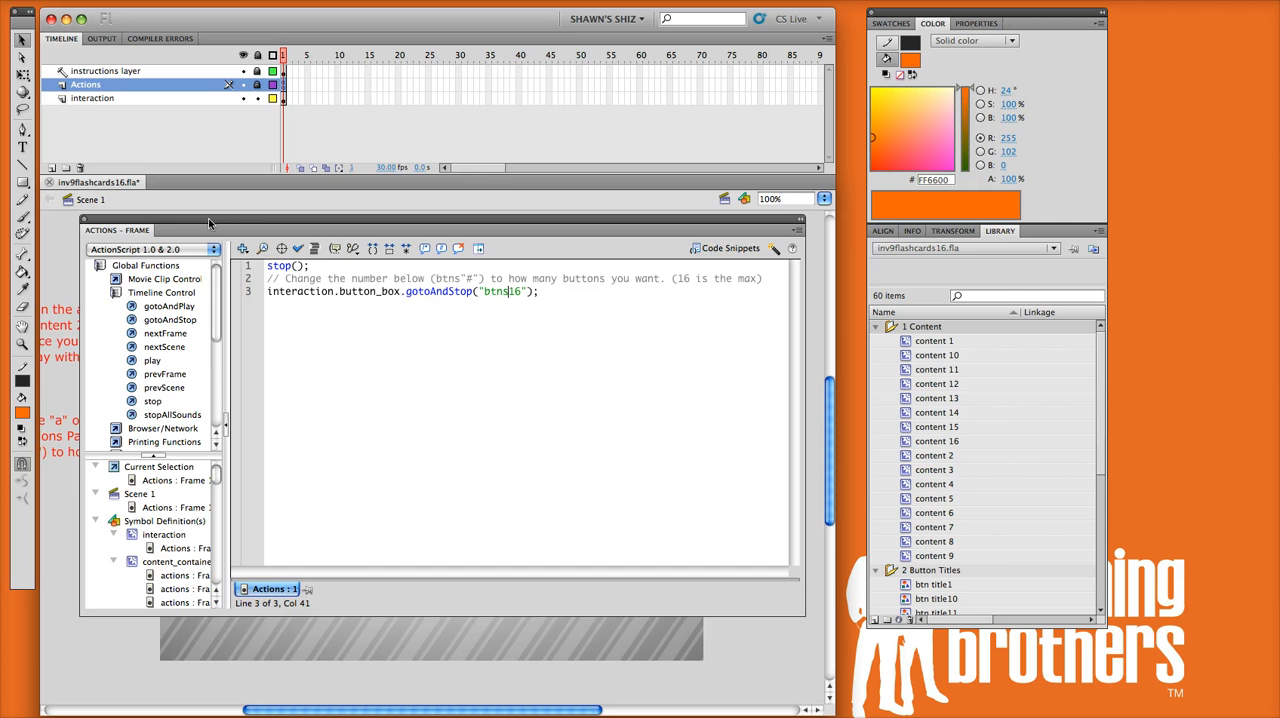
pyautogui.moveTo(208, 218); pyautogui.dragTo(1279, 185)
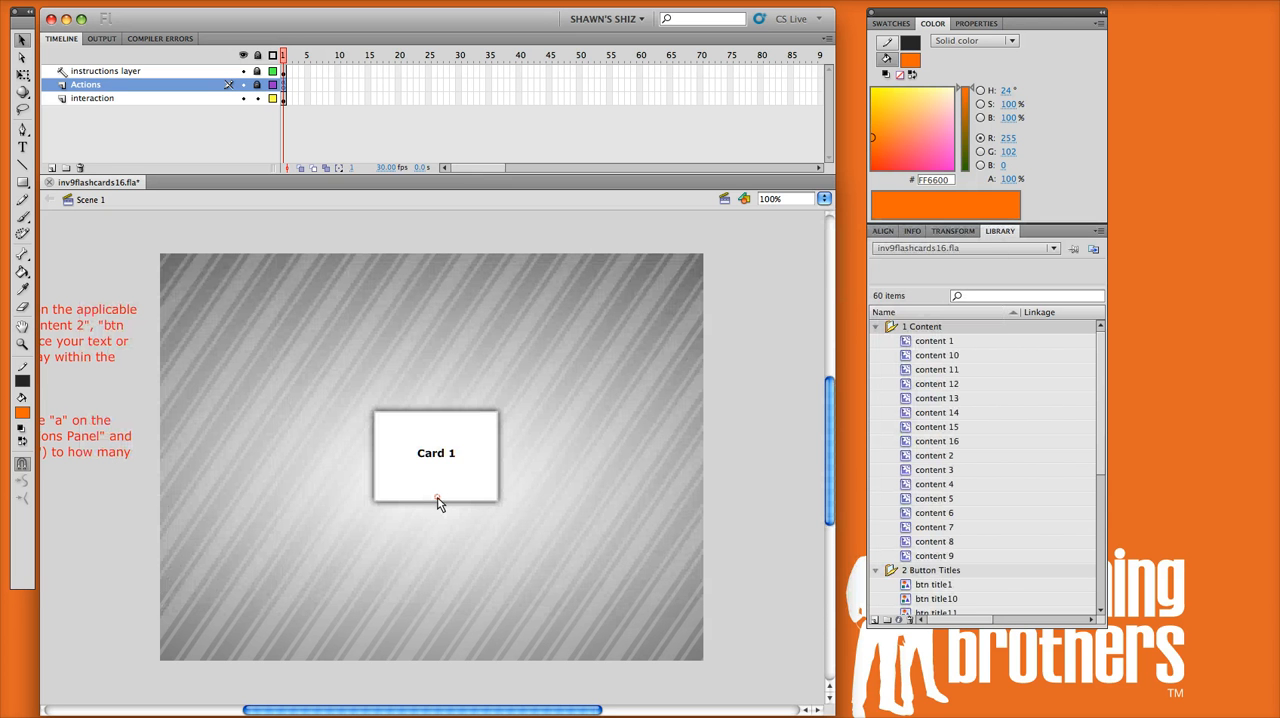
pyautogui.press('super+Return')
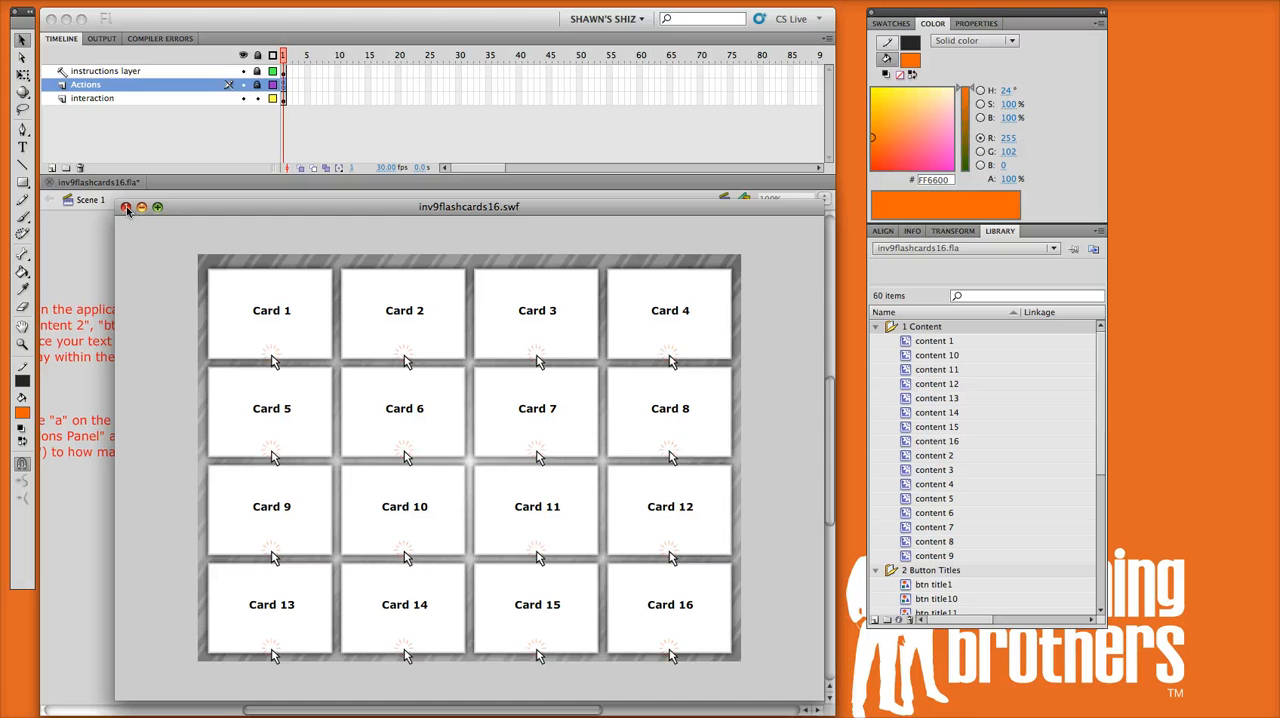
pyautogui.click(126, 208)
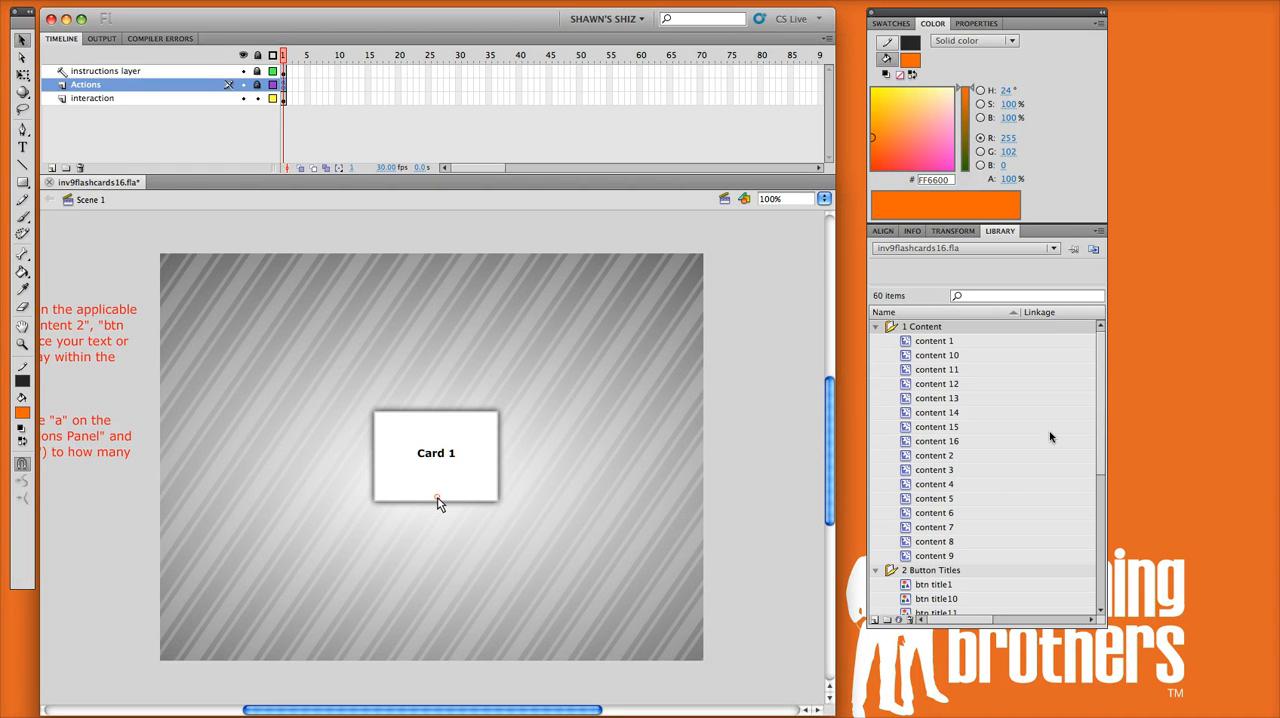
# Step: Open the btn title1 symbol from the library's 2 Button Titles folder for editing
pyautogui.click(984, 542)
pyautogui.scroll(-1, 987, 535)
pyautogui.scroll(-5, 987, 535)
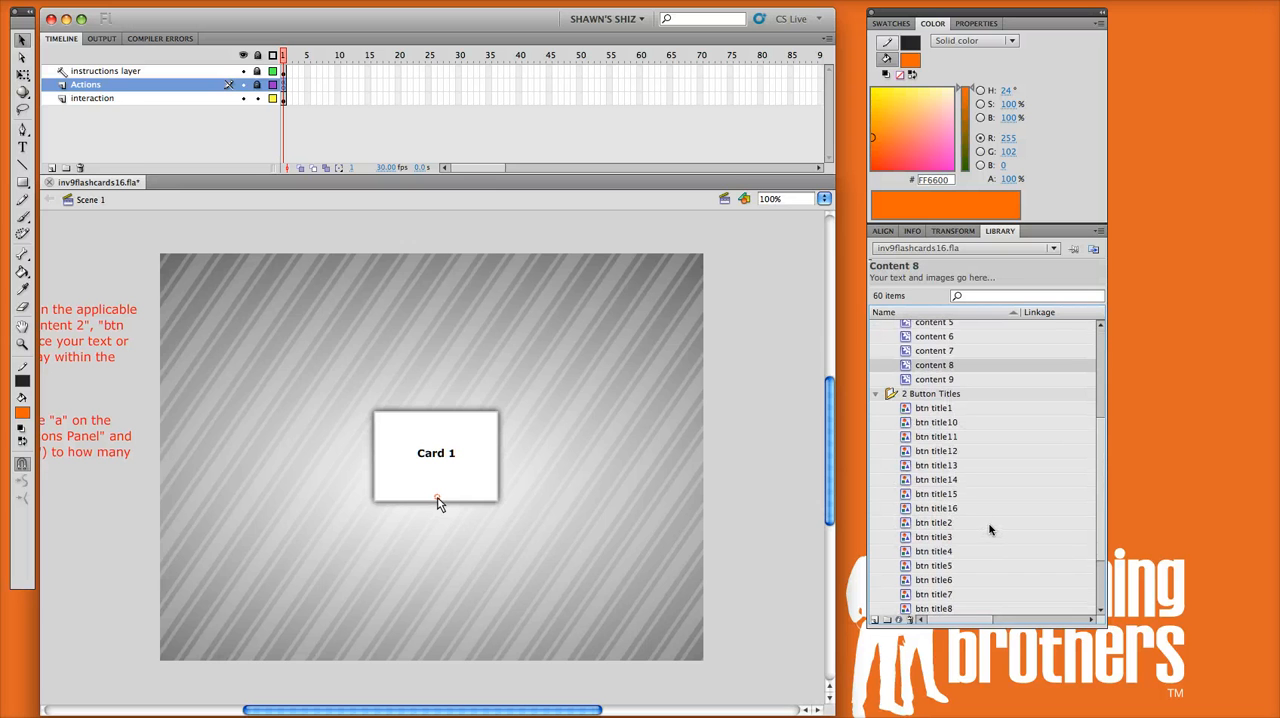
pyautogui.scroll(-2, 990, 528)
pyautogui.click(935, 350)
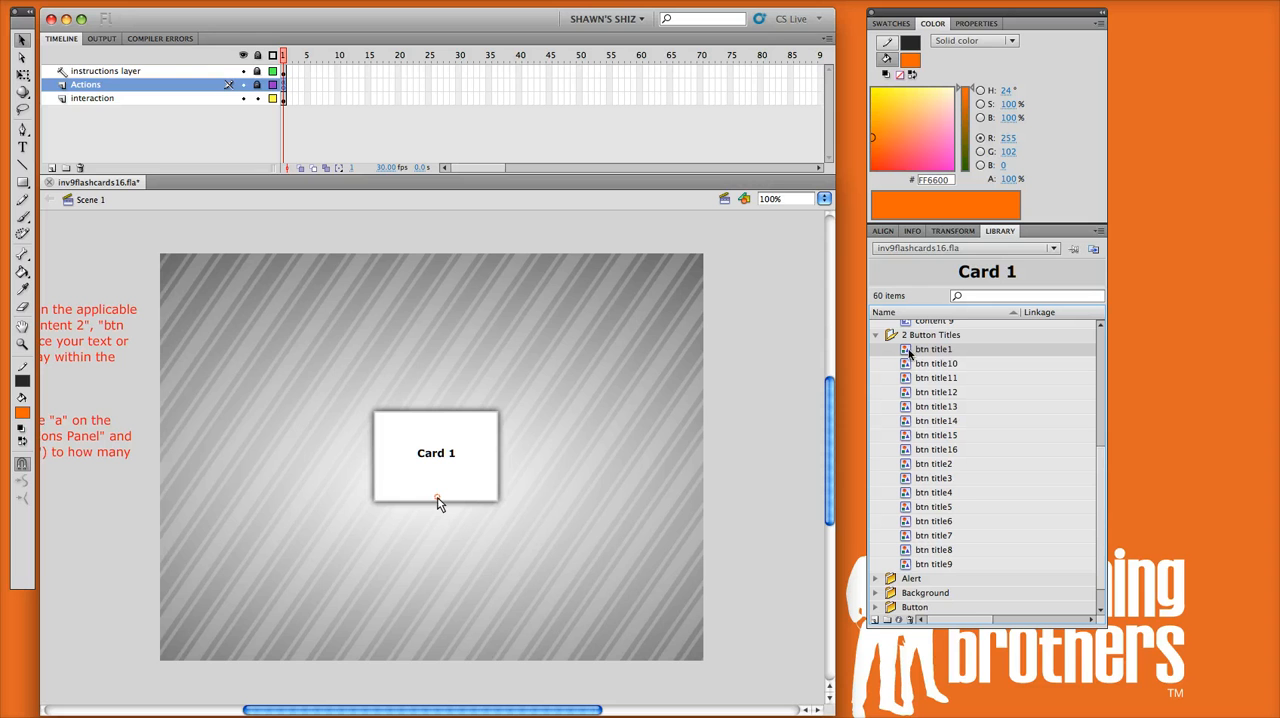
pyautogui.doubleClick(907, 350)
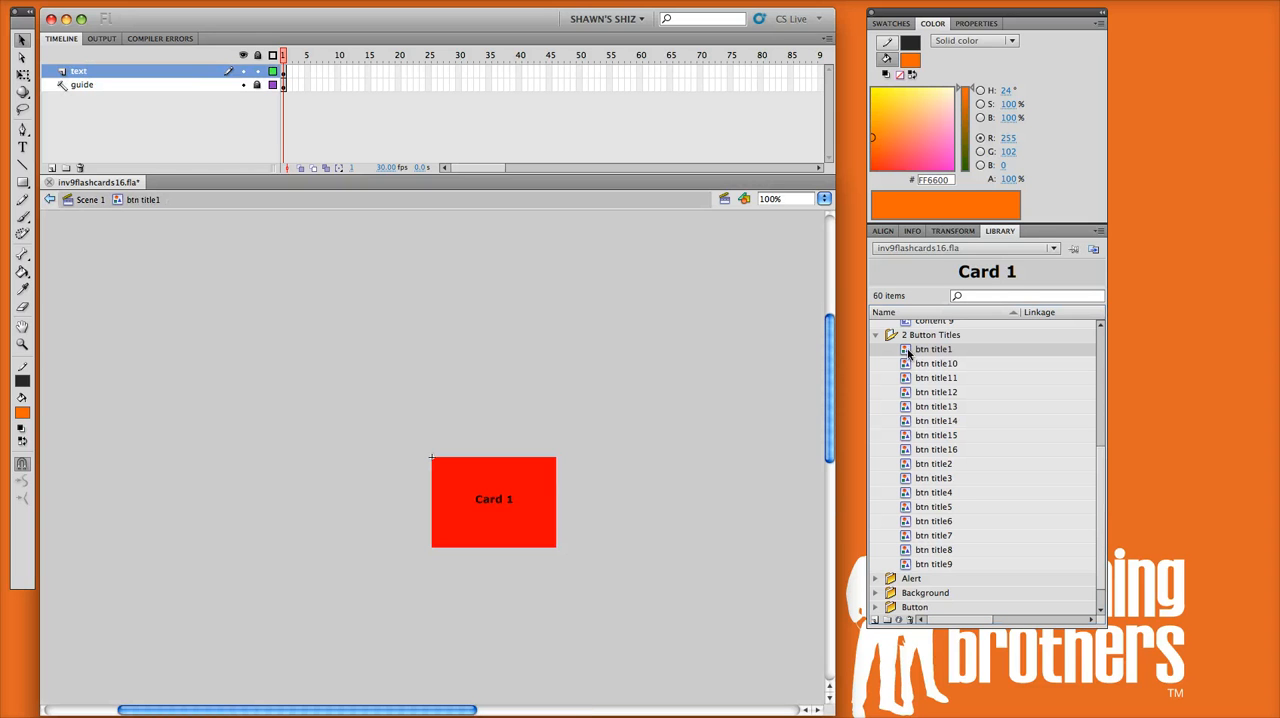
# Step: Replace the "Card 1" text with "Title" and move it up to the top edge of the red guide area
pyautogui.press('z')
pyautogui.moveTo(367, 424); pyautogui.dragTo(649, 608)
pyautogui.click(22, 40)
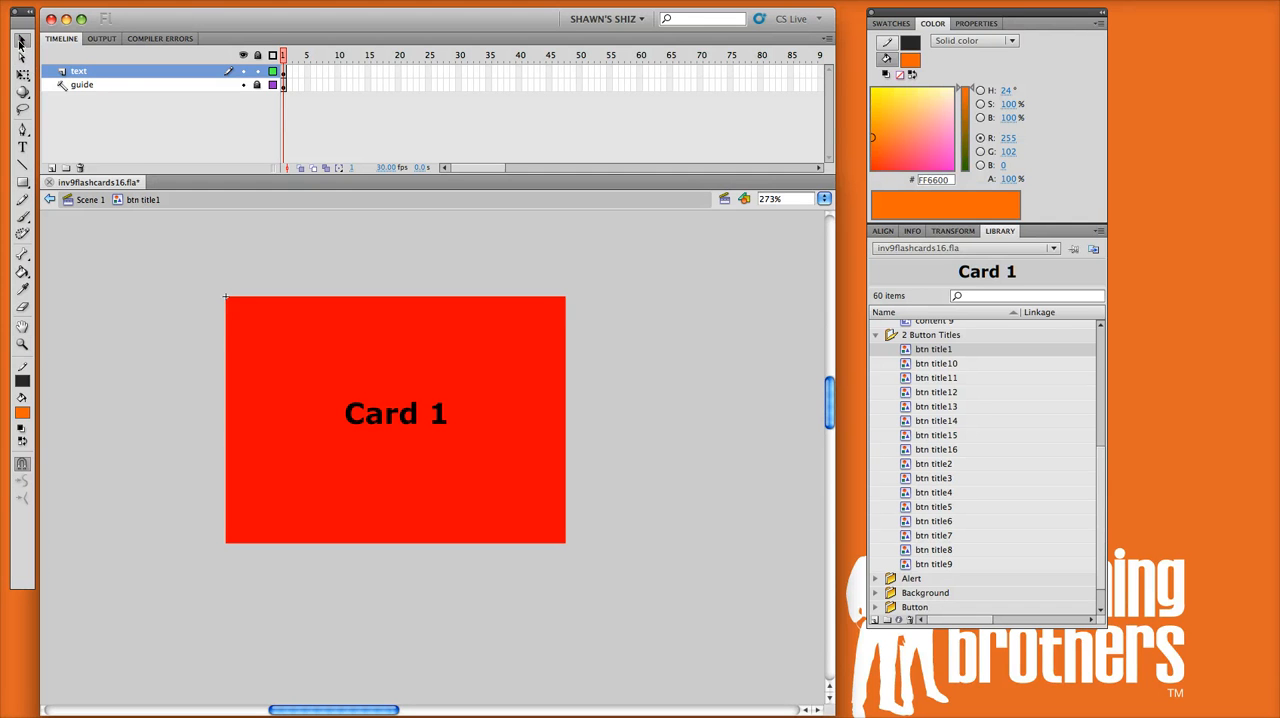
pyautogui.click(395, 416)
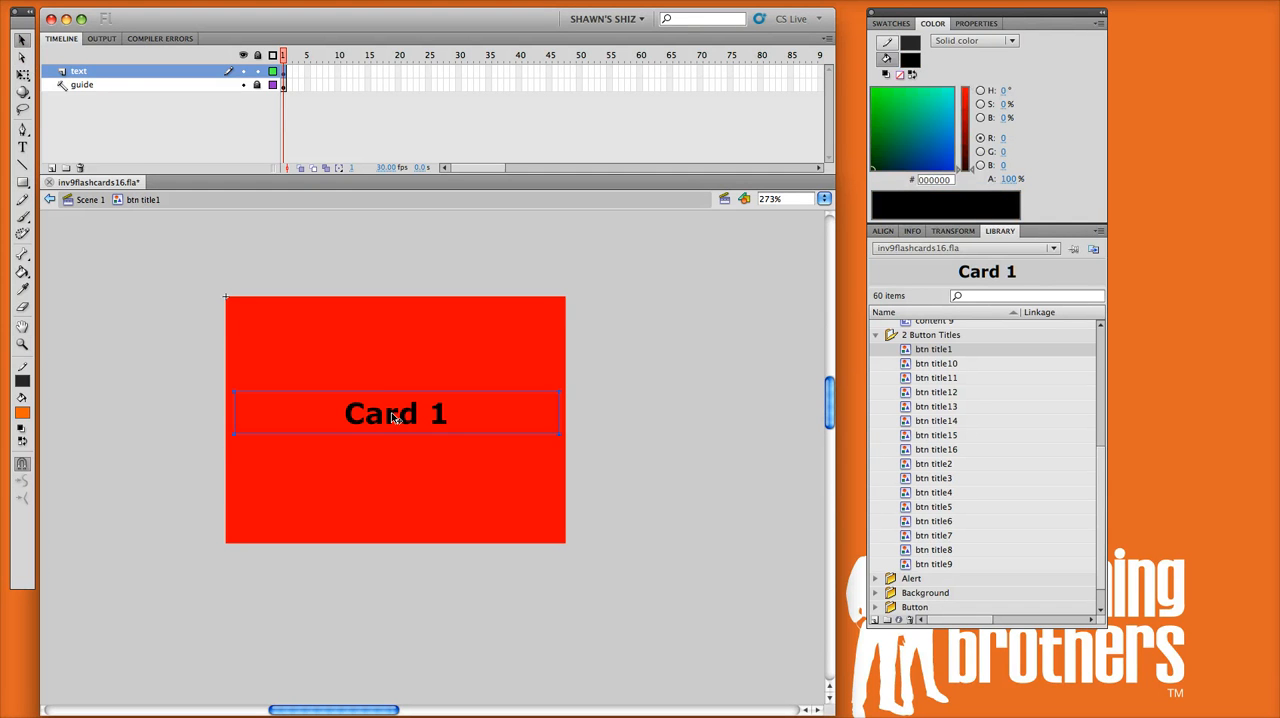
pyautogui.doubleClick(395, 416)
pyautogui.press('super+a')
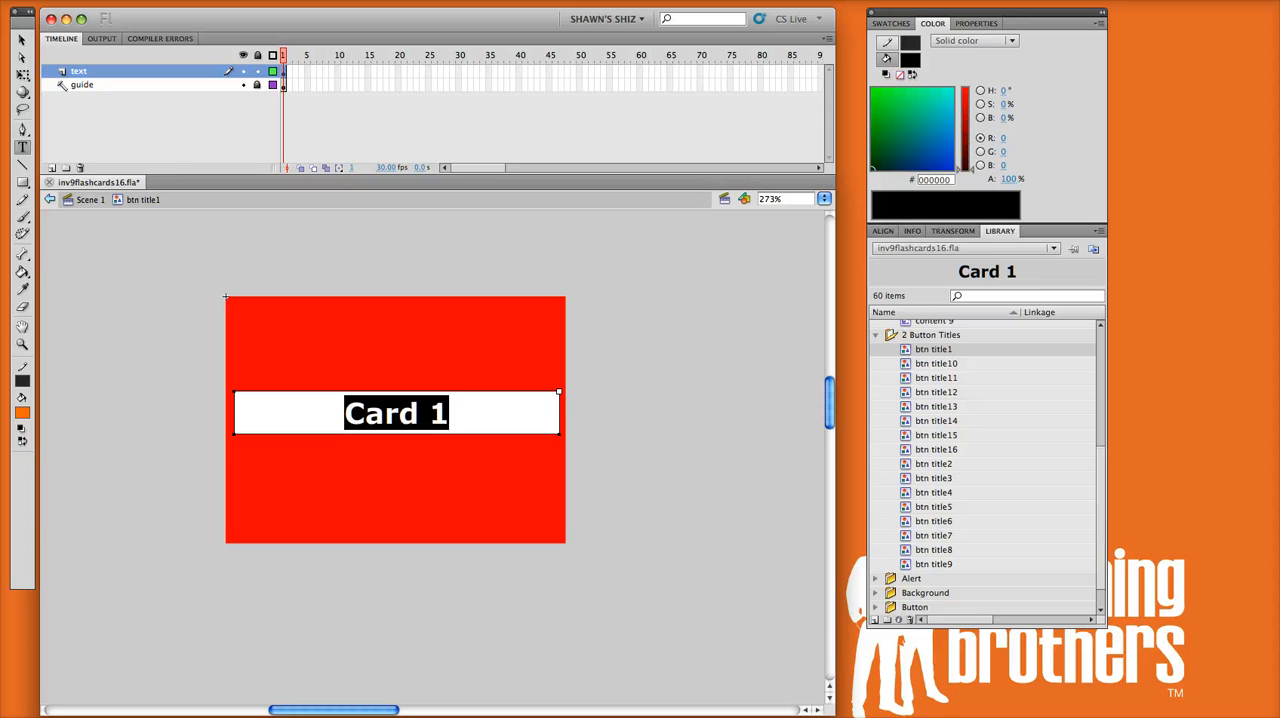
pyautogui.write('Title')
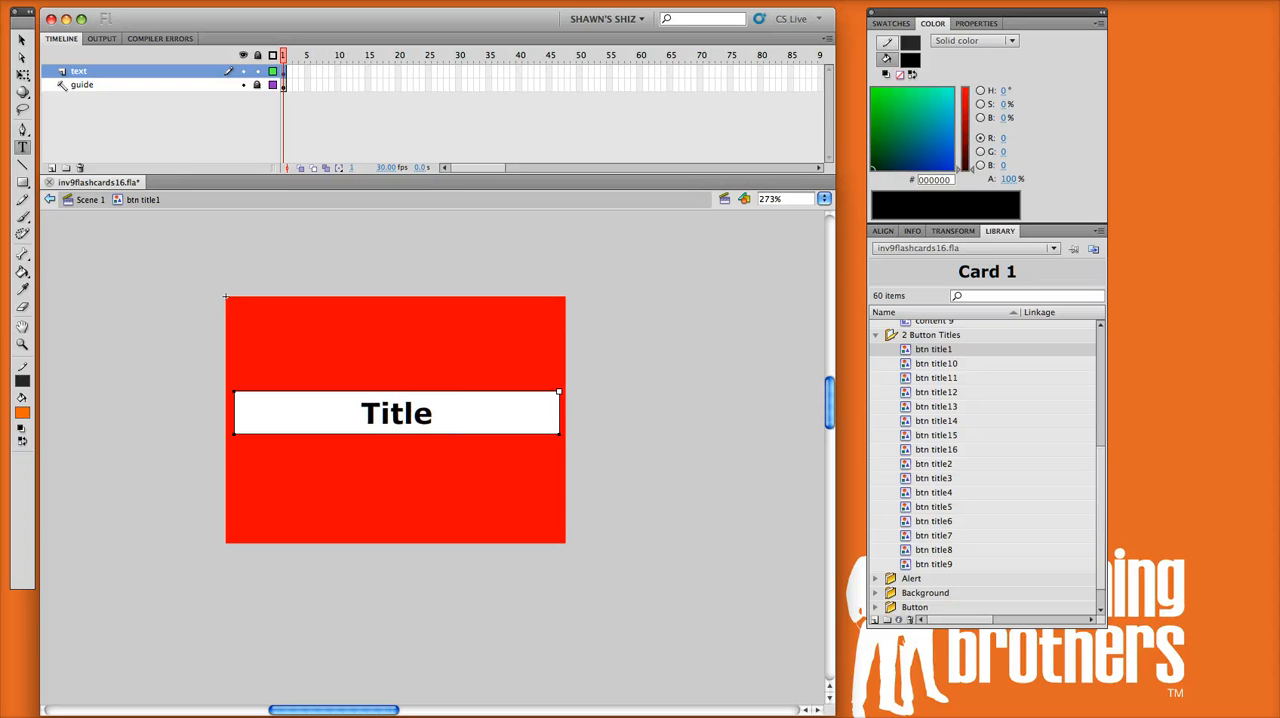
pyautogui.click(22, 39)
pyautogui.moveTo(403, 397); pyautogui.dragTo(396, 321)
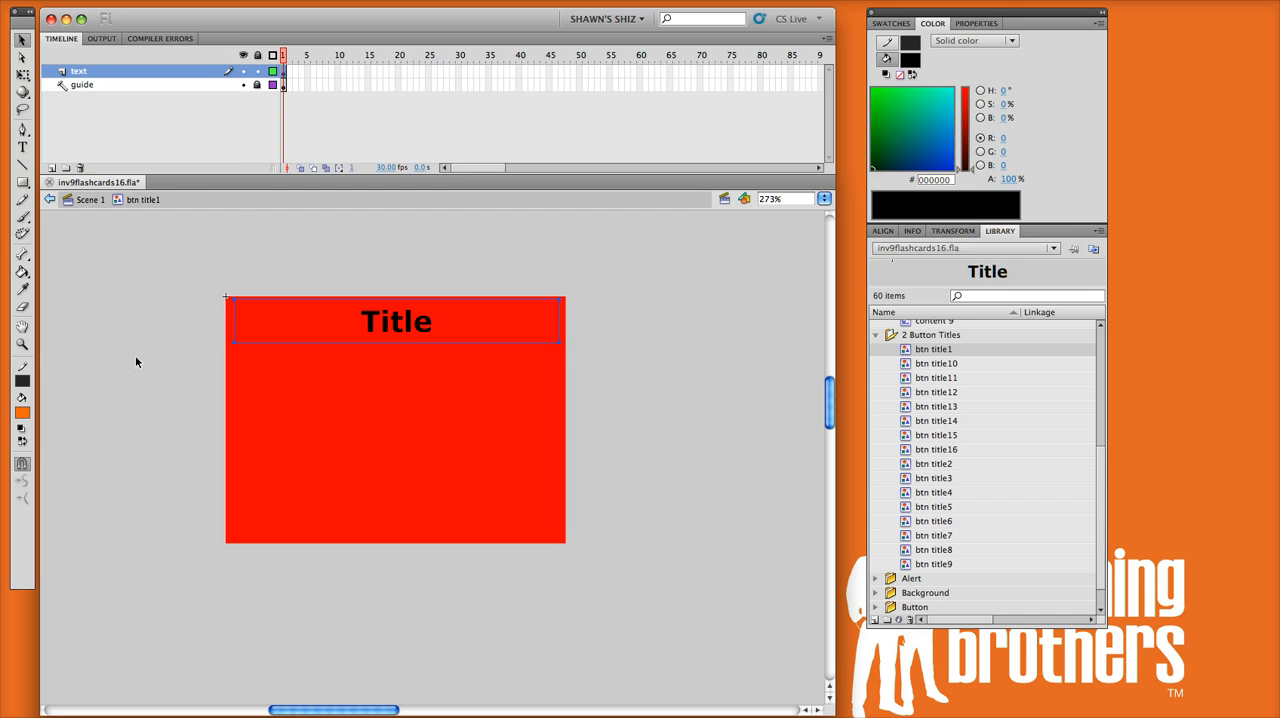
# Step: Import the istockphoto multiracial-hands-making-a-circle.jpg image from the Desktop folder to the stage
pyautogui.click(83, 0)
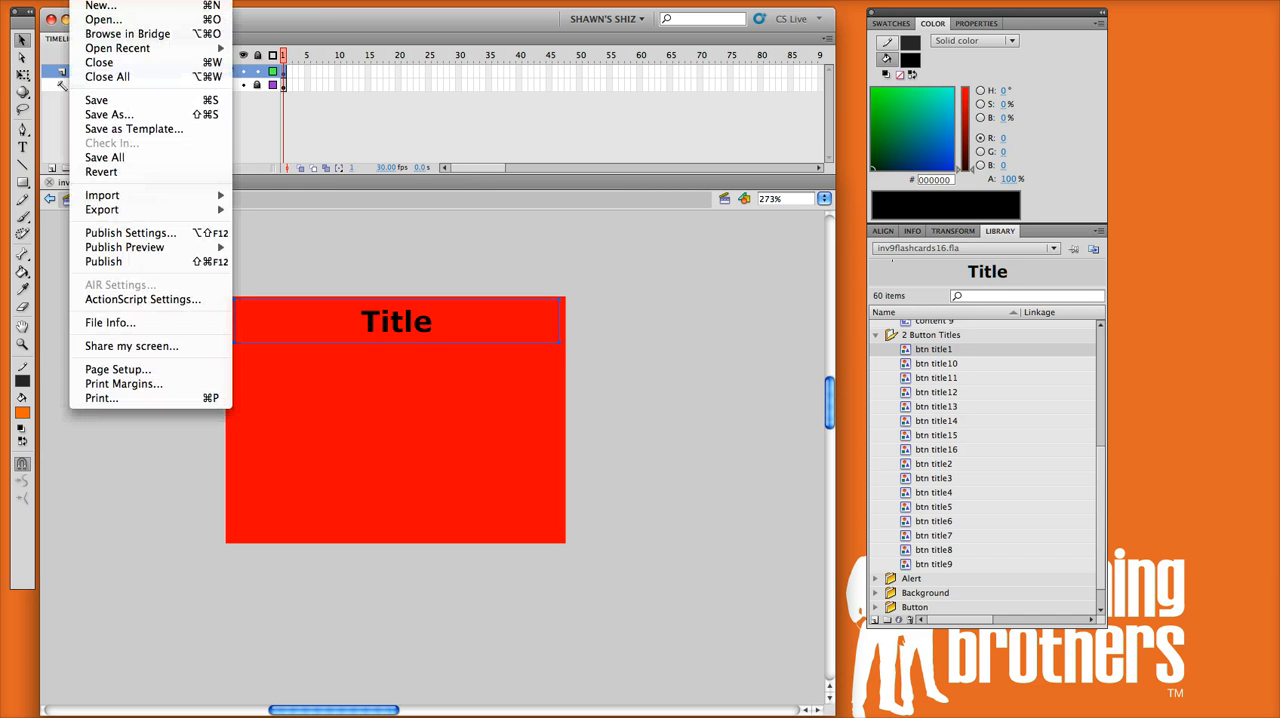
pyautogui.moveTo(114, 198)
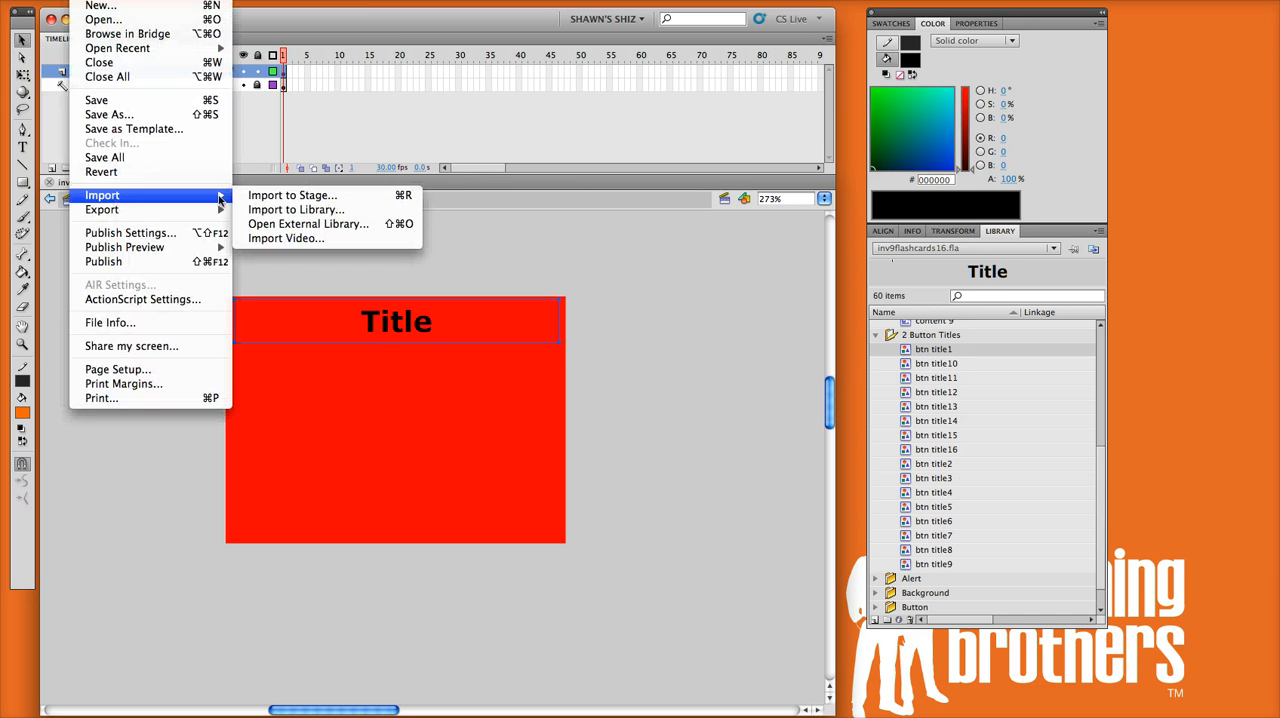
pyautogui.click(324, 198)
pyautogui.click(478, 234)
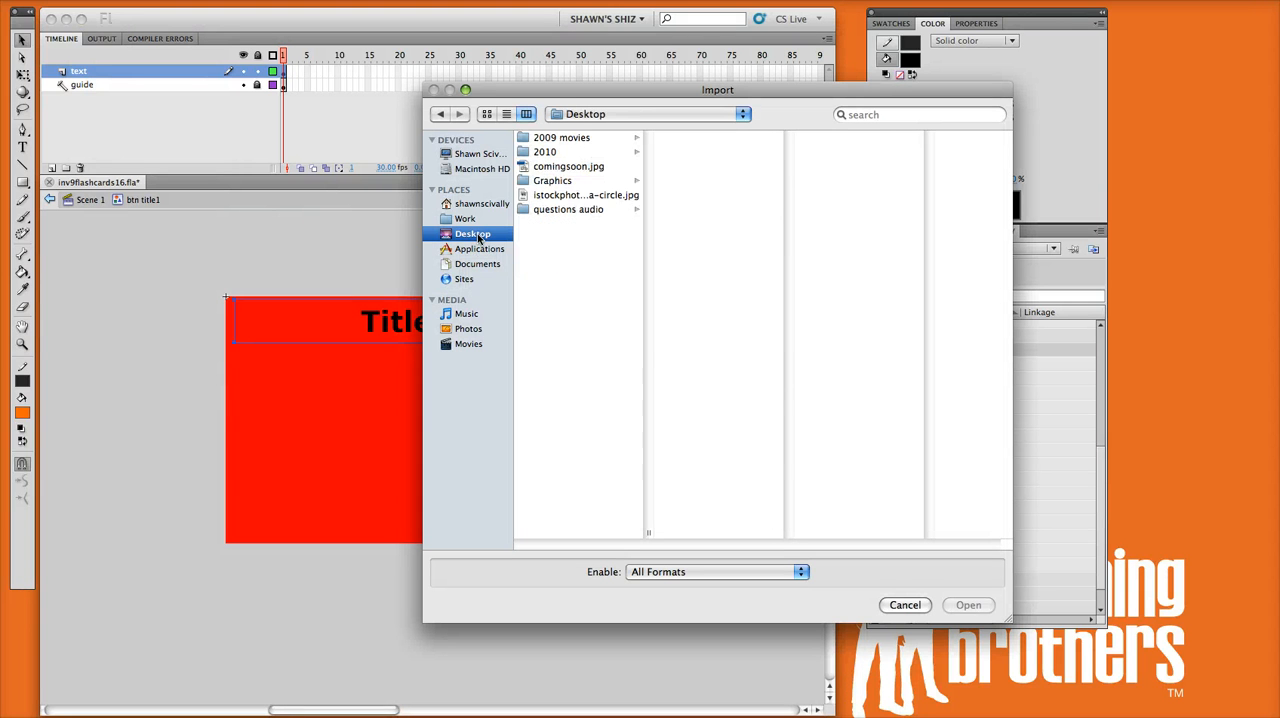
pyautogui.click(566, 195)
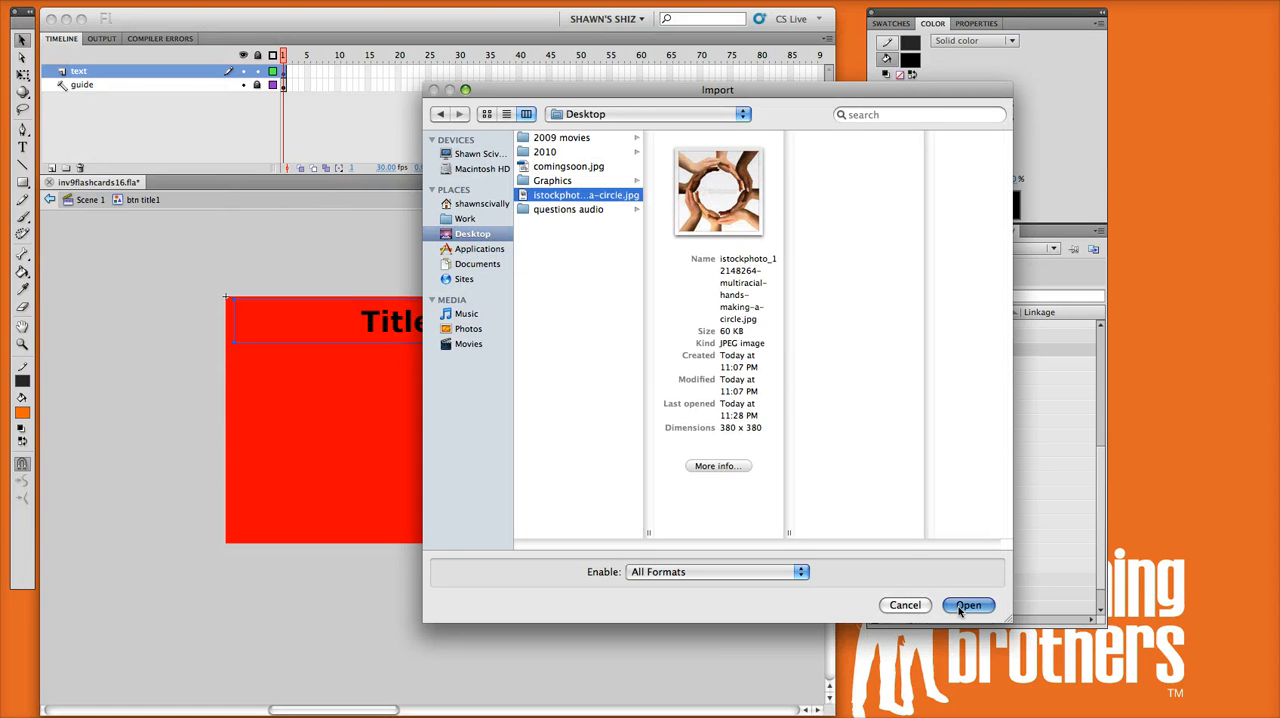
pyautogui.click(962, 605)
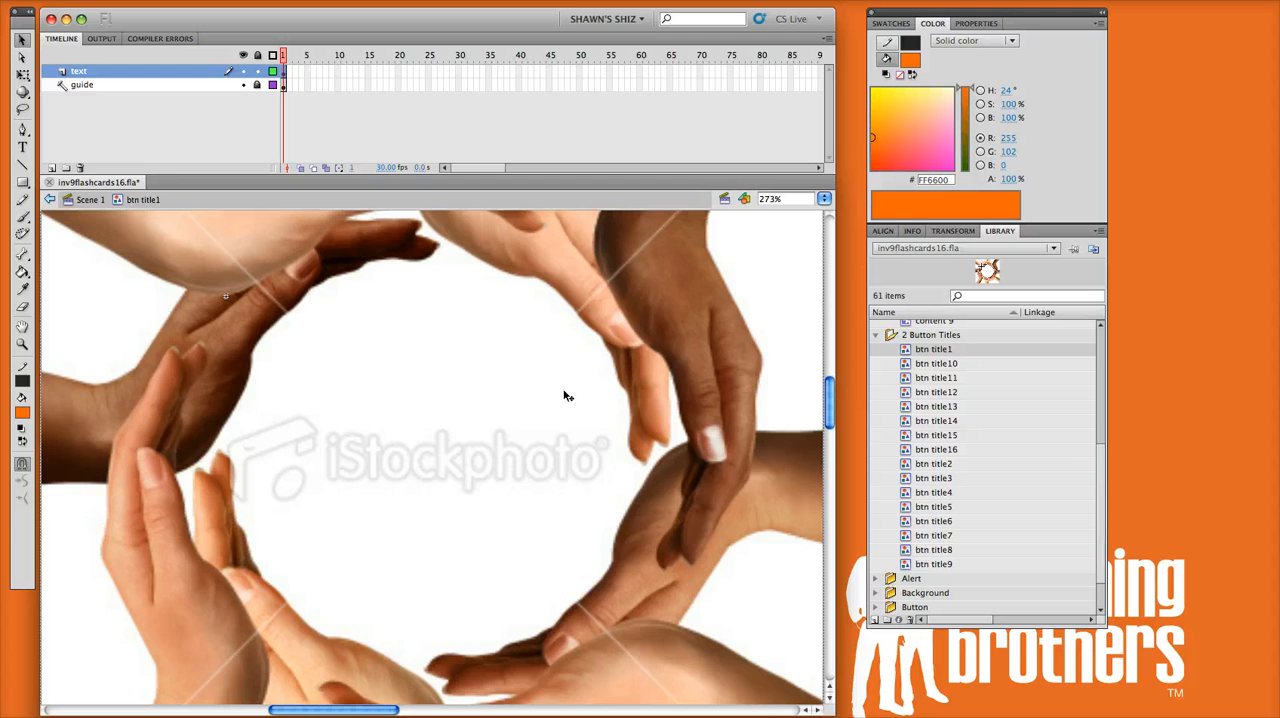
# Step: Scale the imported hands image down with Free Transform and place it centred below the title, inside the red guide area
pyautogui.moveTo(619, 348); pyautogui.dragTo(537, 530)
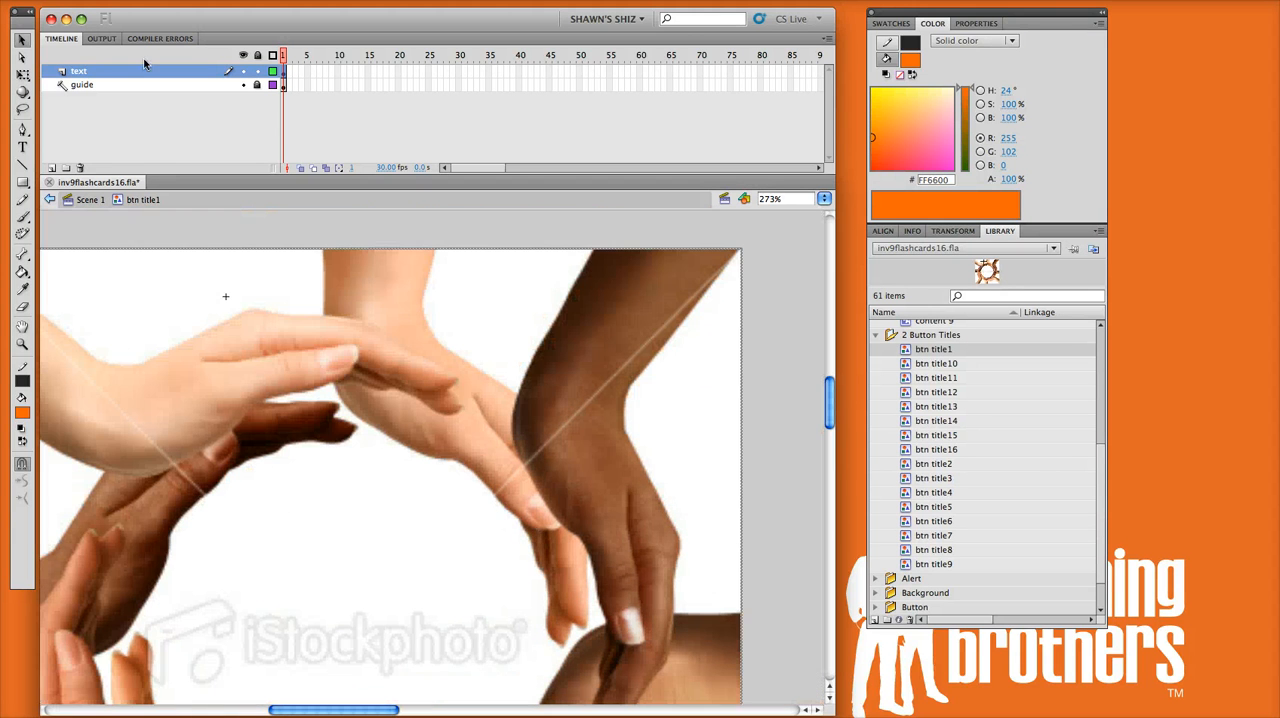
pyautogui.click(22, 74)
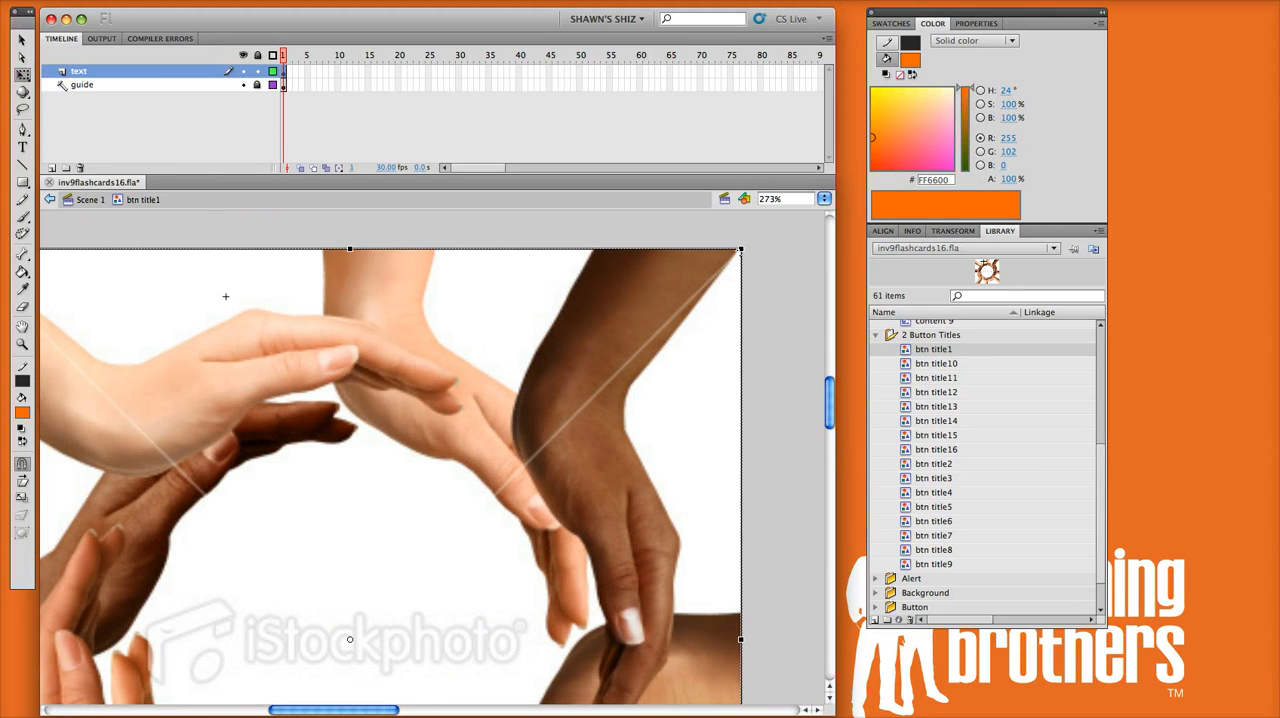
pyautogui.moveTo(741, 249); pyautogui.dragTo(471, 420)
pyautogui.moveTo(393, 640); pyautogui.dragTo(439, 460)
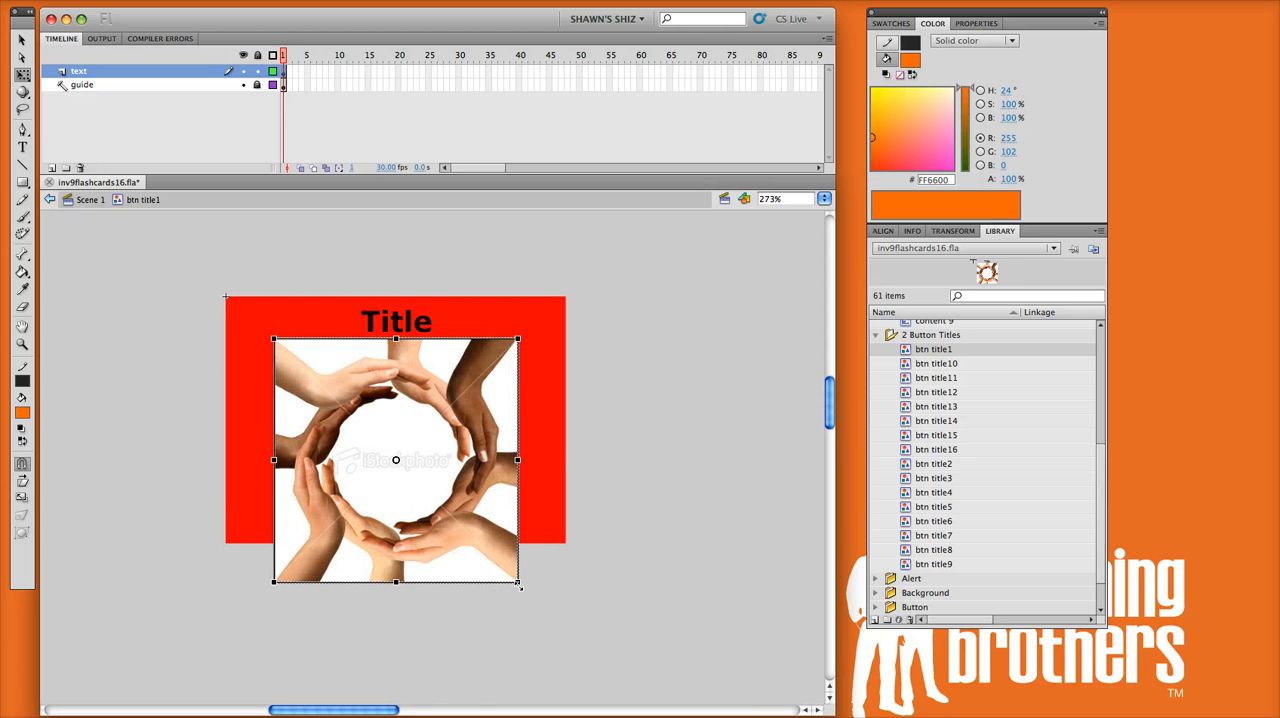
pyautogui.moveTo(520, 585); pyautogui.dragTo(488, 551)
pyautogui.moveTo(460, 498); pyautogui.dragTo(458, 478)
pyautogui.click(642, 527)
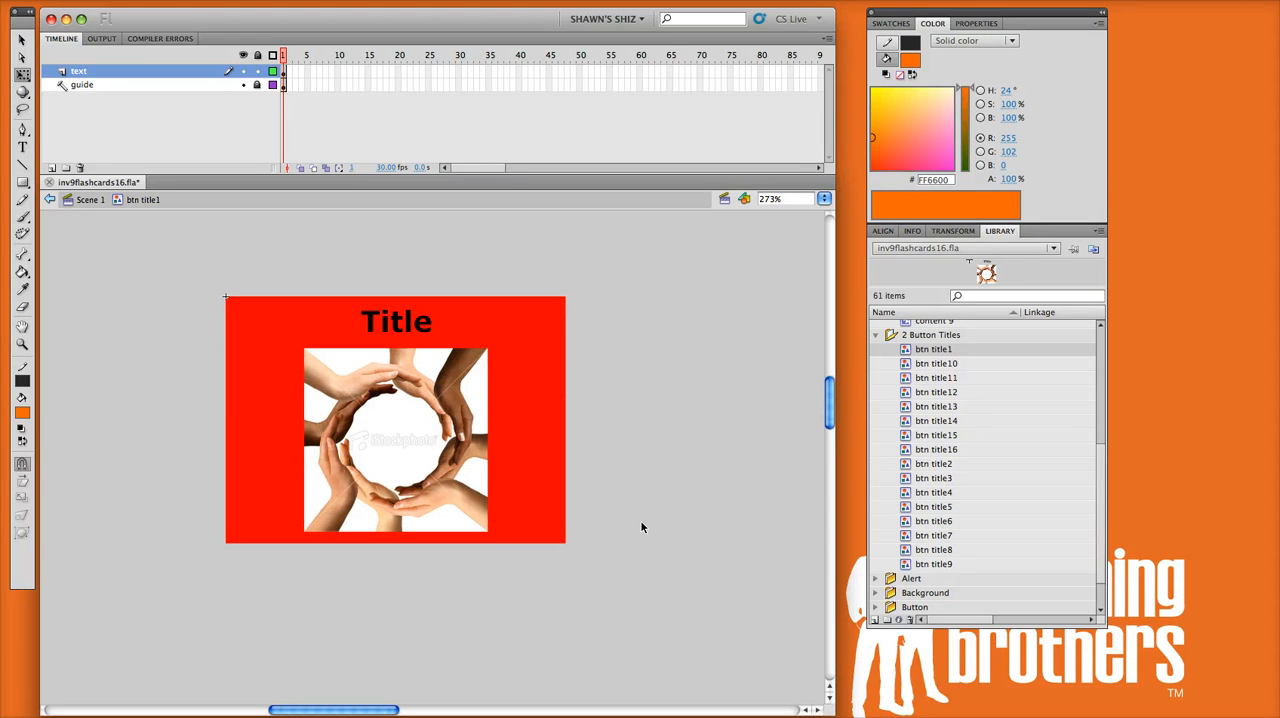
pyautogui.click(20, 42)
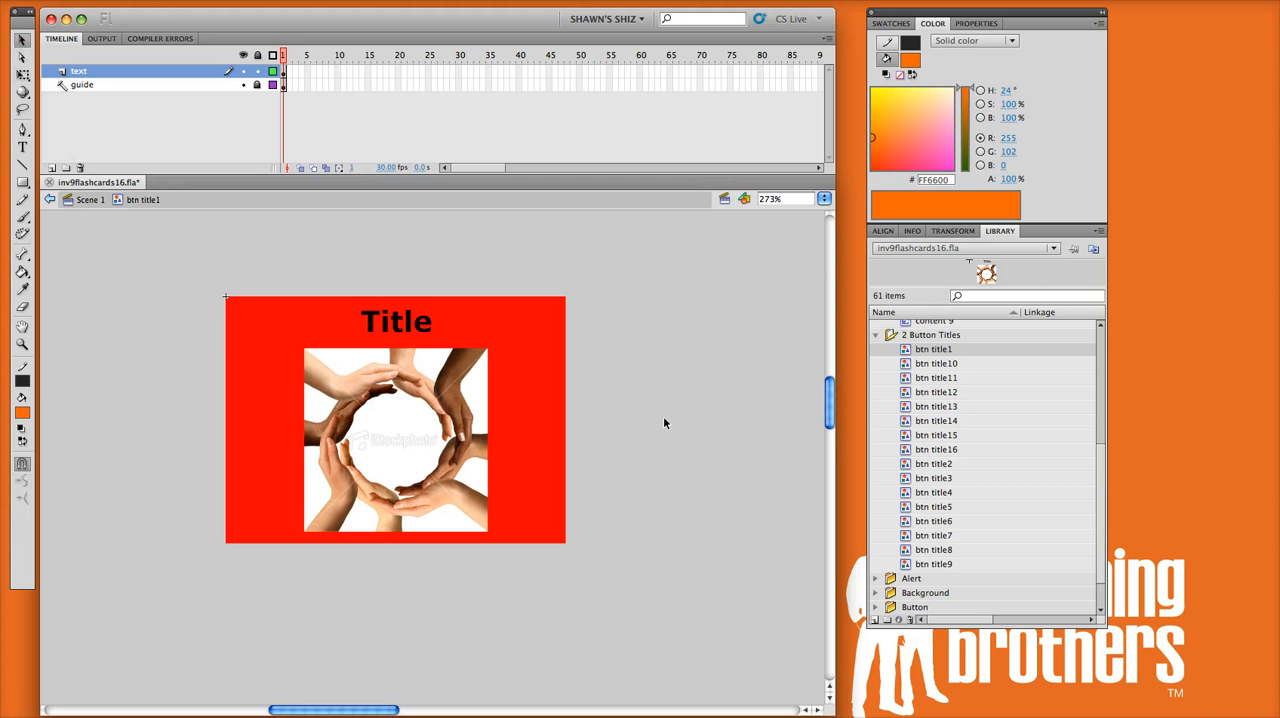
# Step: Open the content 1 symbol from the library's 1 Content folder for editing
pyautogui.scroll(5, 950, 410)
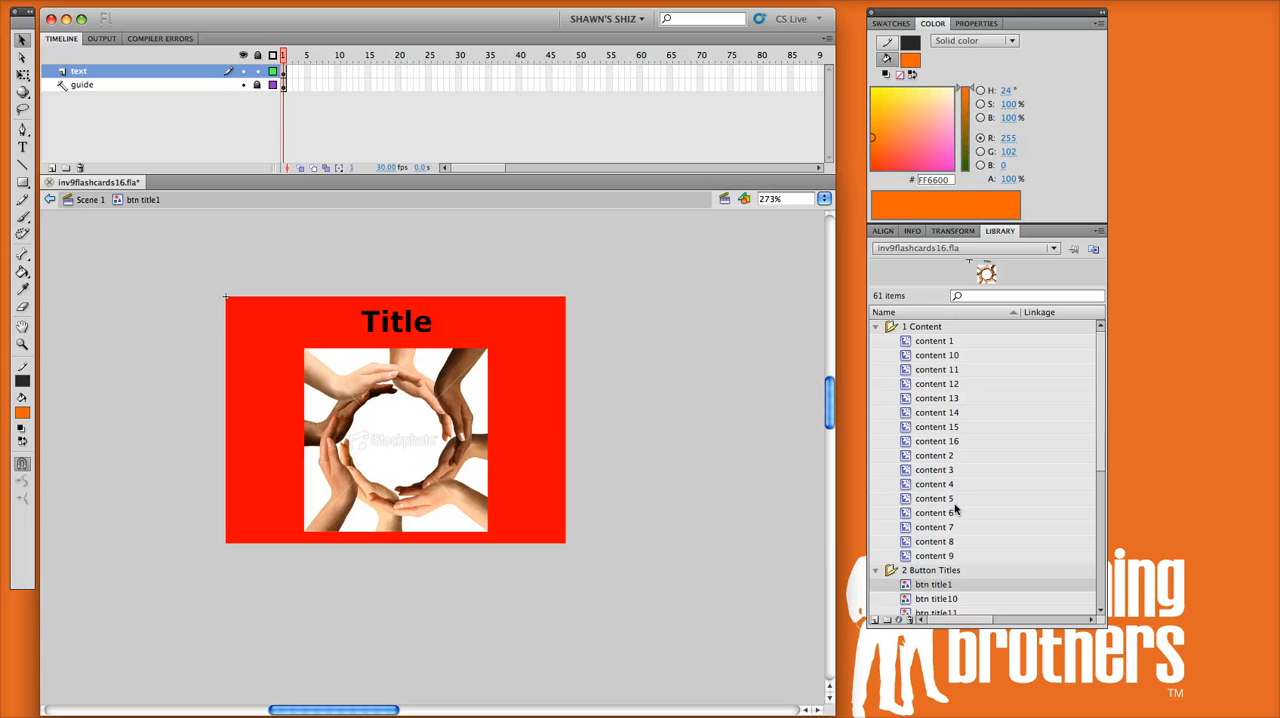
pyautogui.doubleClick(908, 341)
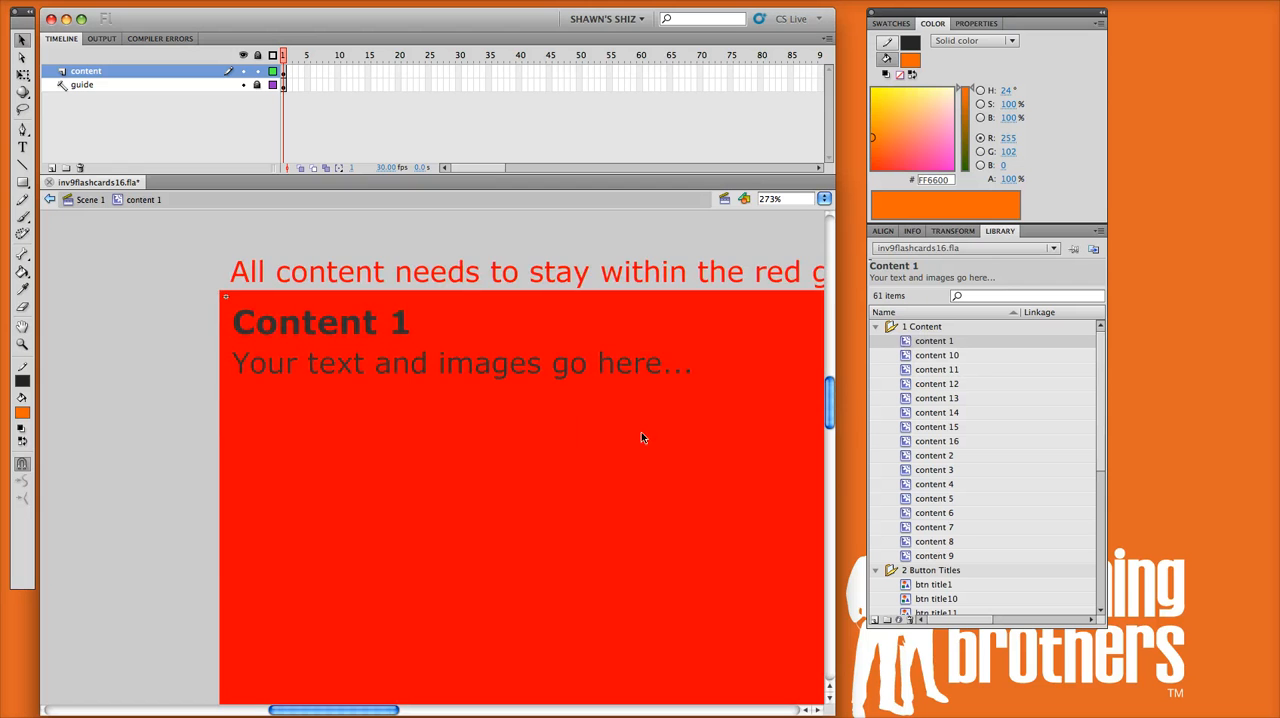
pyautogui.press('z')
pyautogui.keyDown('alt'); pyautogui.click(586, 427); pyautogui.keyUp('alt')
pyautogui.moveTo(666, 583); pyautogui.dragTo(466, 443)
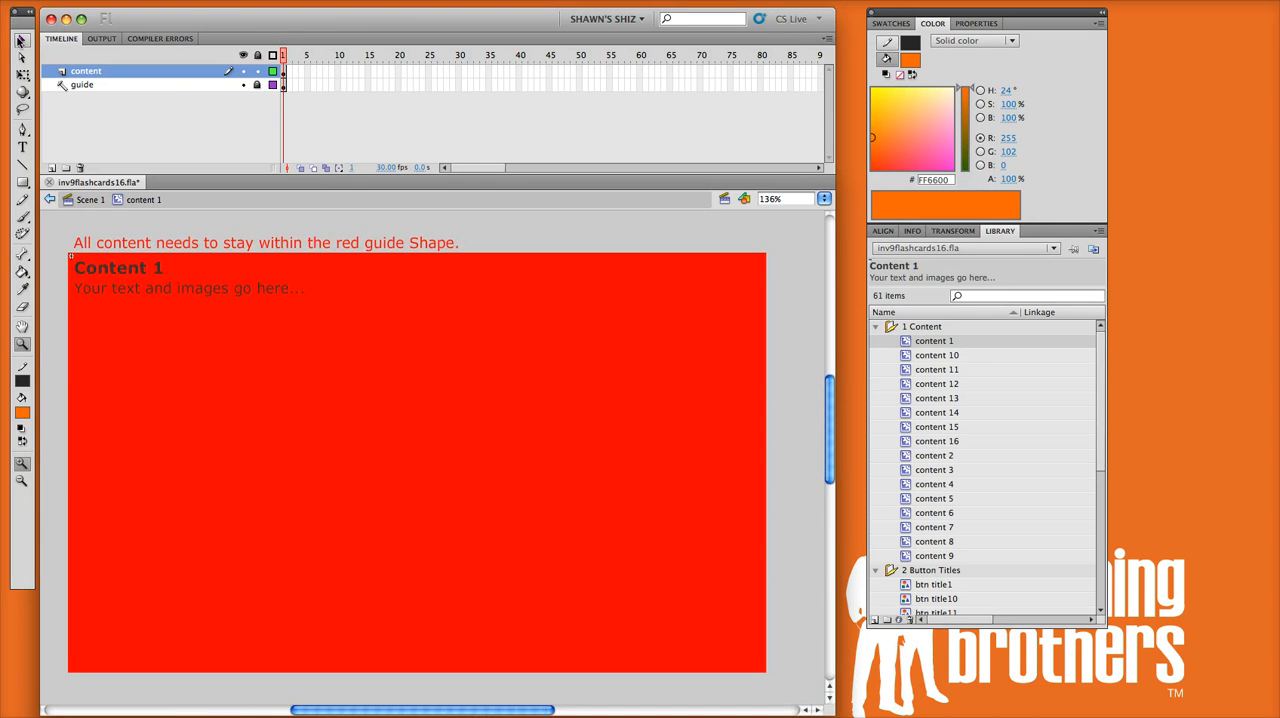
pyautogui.click(20, 40)
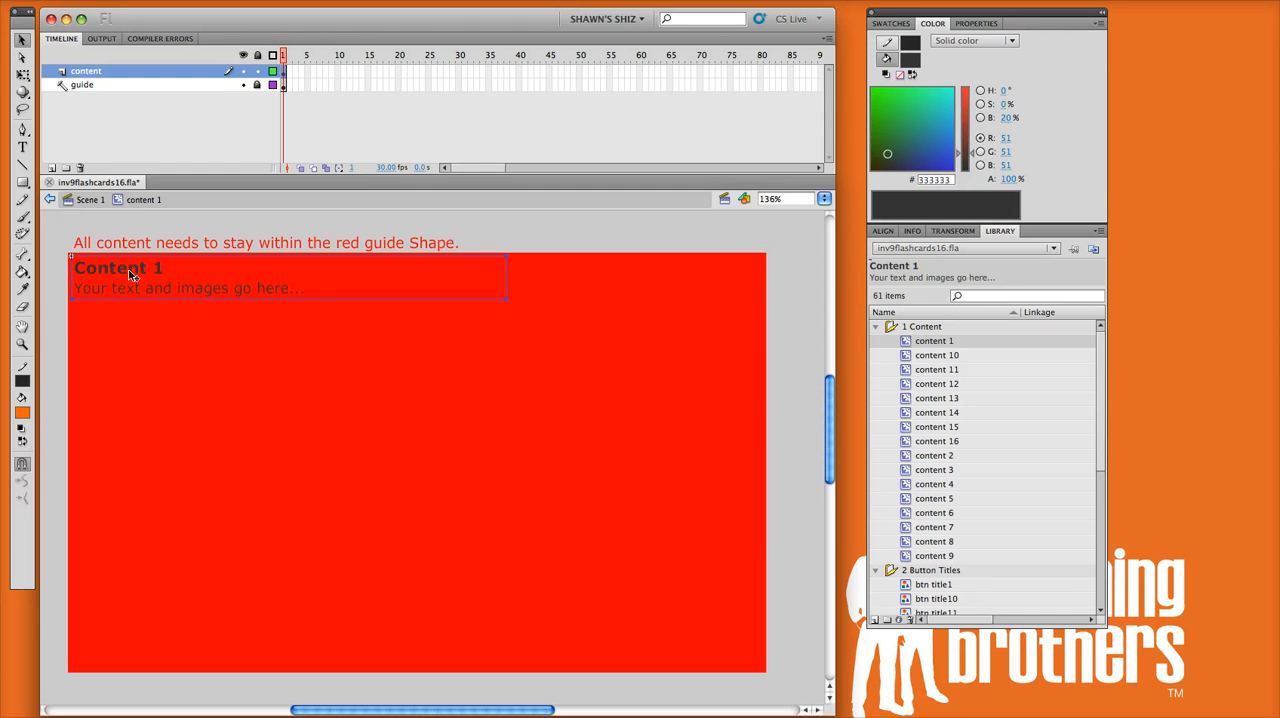
pyautogui.doubleClick(131, 280)
pyautogui.hotkey('shift', 'Up')
pyautogui.hotkey('shift', 'Up')
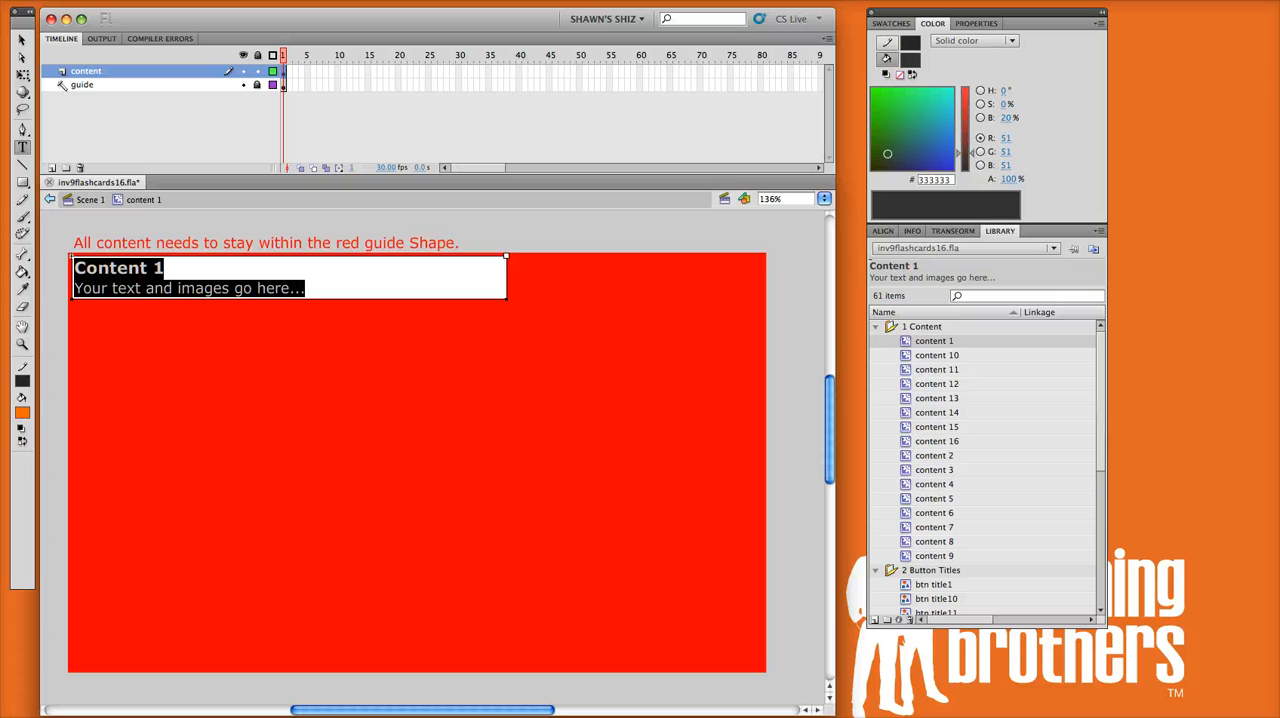
pyautogui.click(21, 40)
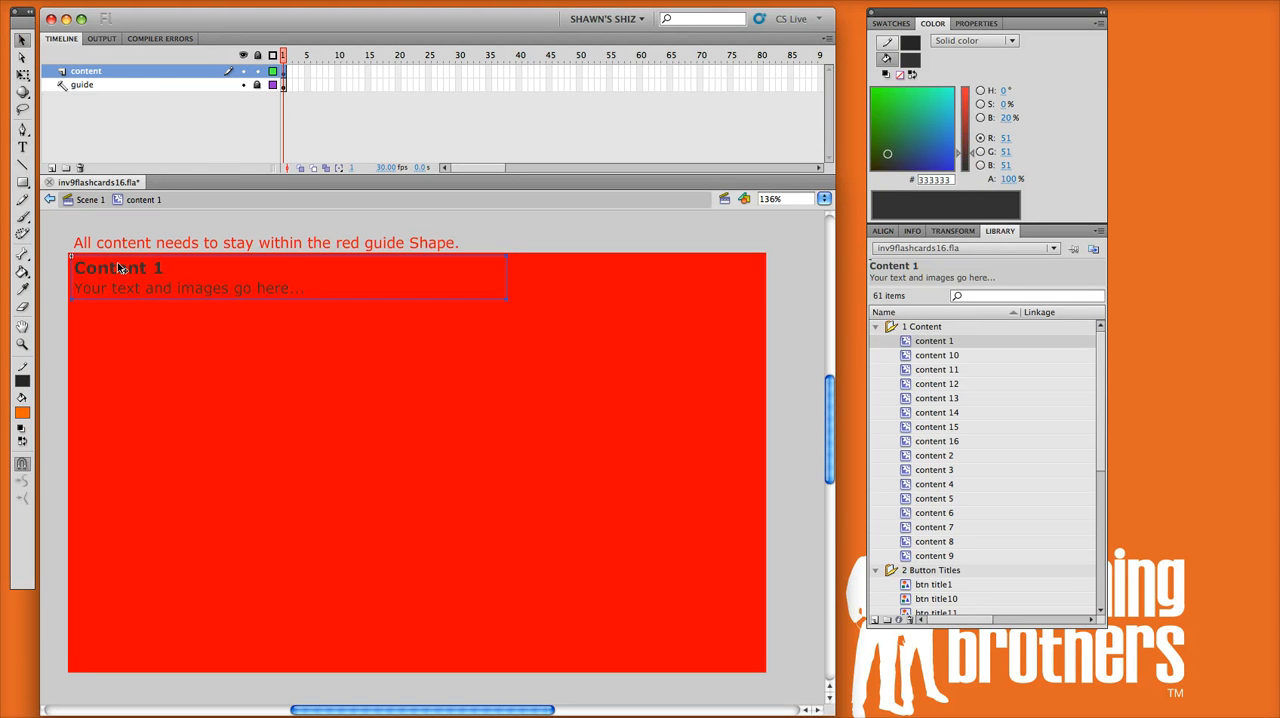
# Step: Place the library's istockphoto hands image in the right part of the red guide area and position the Content 1 text at its upper left
pyautogui.moveTo(117, 266); pyautogui.dragTo(122, 453)
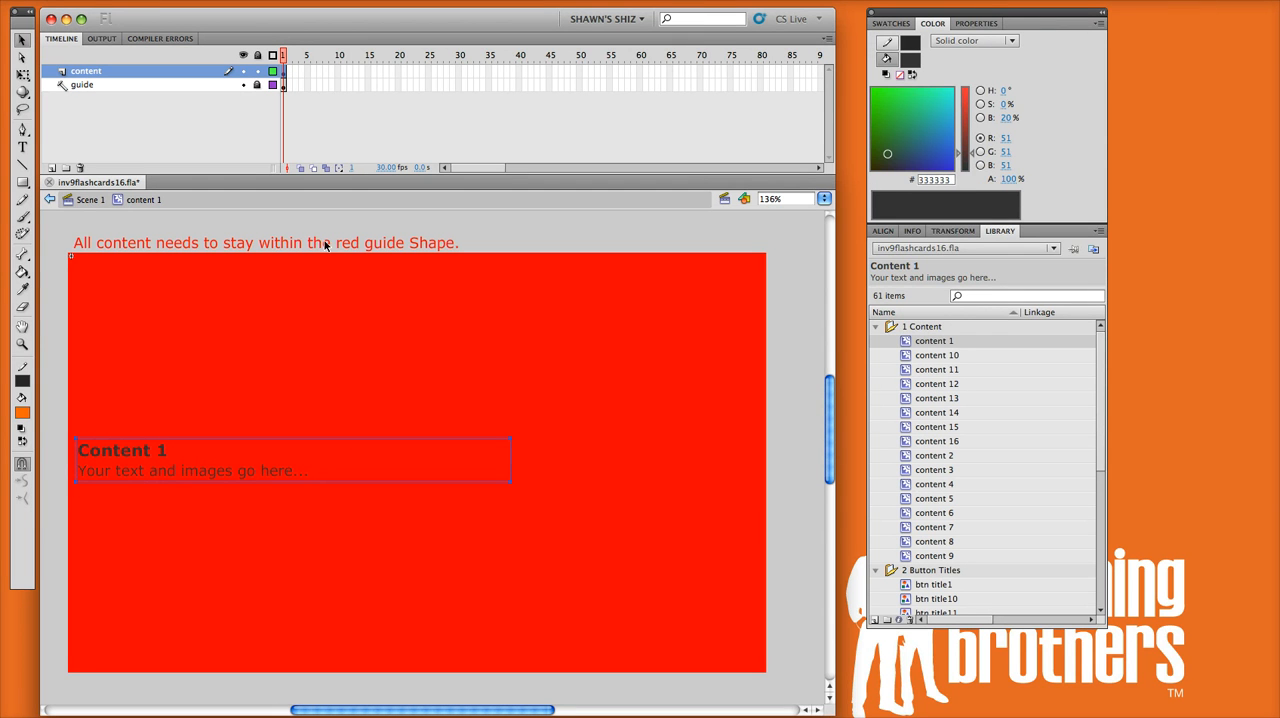
pyautogui.scroll(-7, 988, 450)
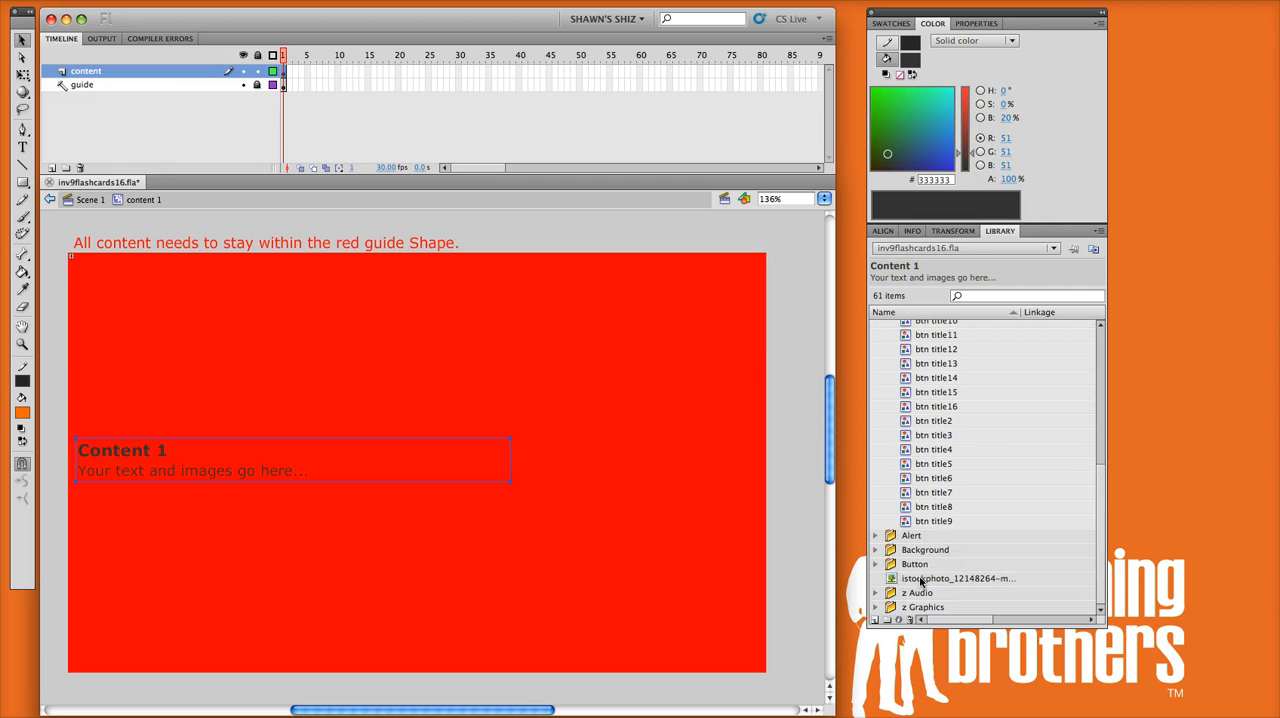
pyautogui.click(922, 579)
pyautogui.moveTo(704, 498); pyautogui.dragTo(557, 464)
pyautogui.moveTo(209, 471); pyautogui.dragTo(237, 308)
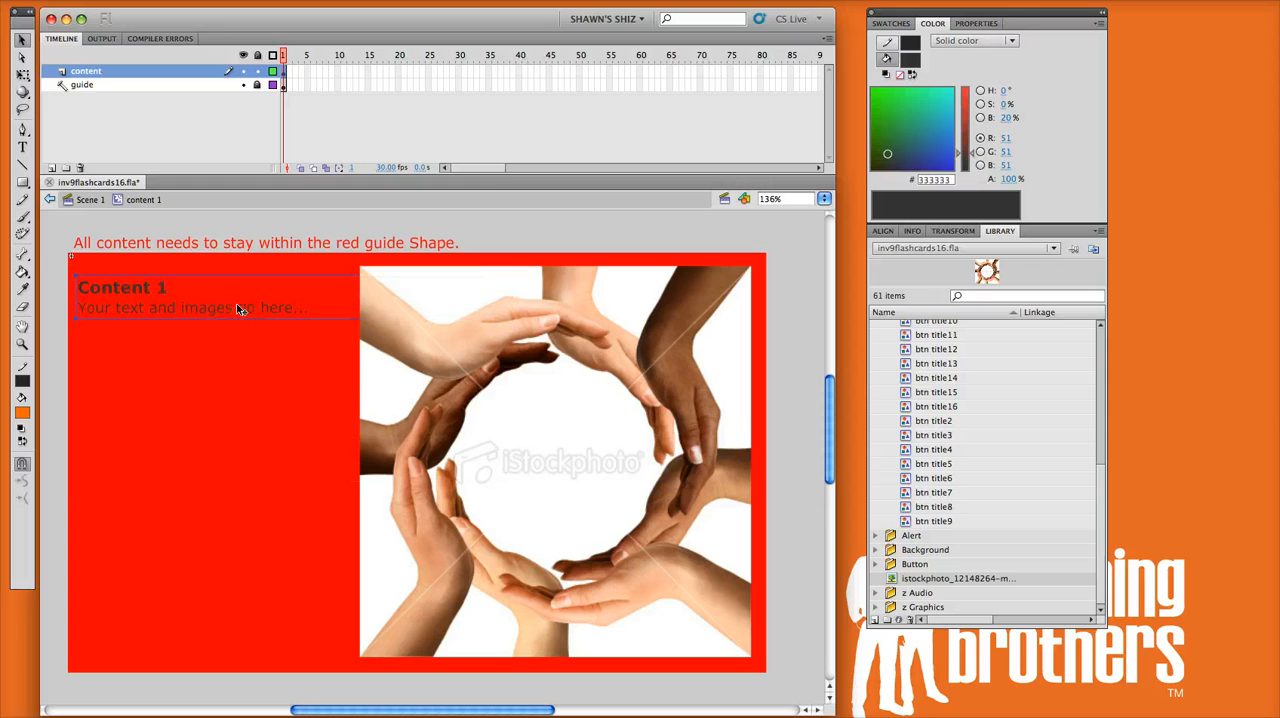
pyautogui.click(808, 302)
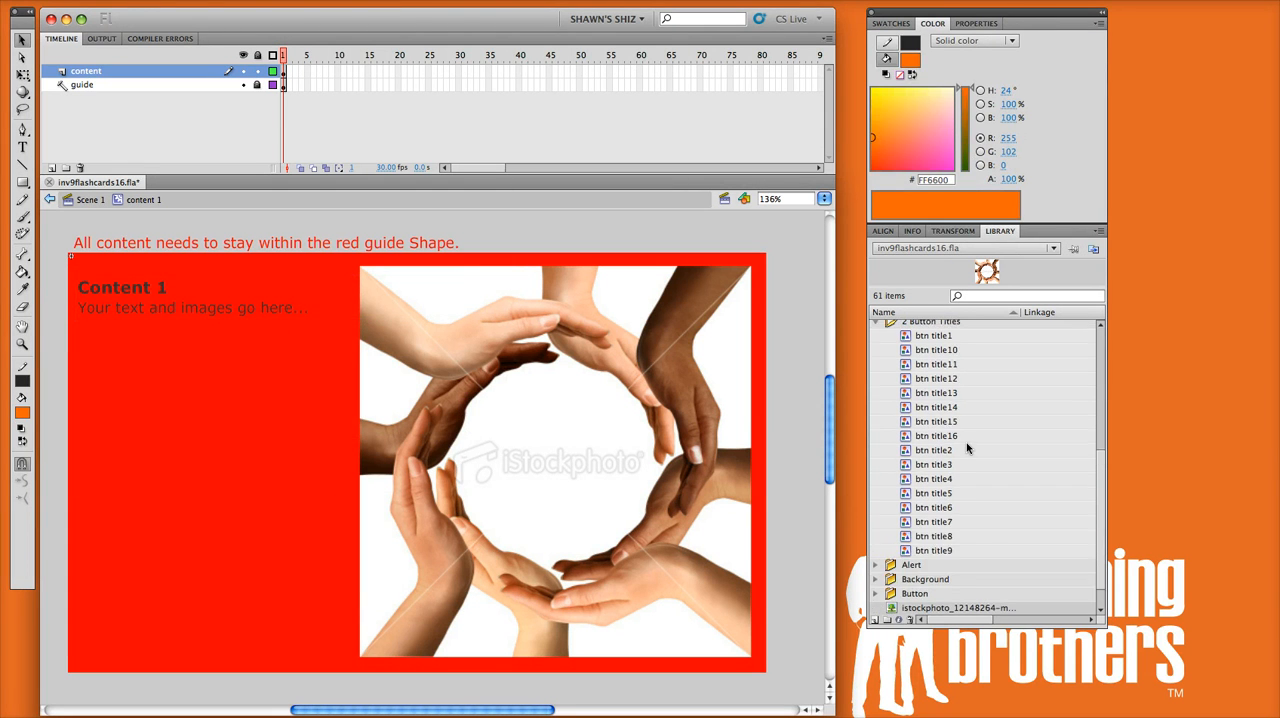
pyautogui.scroll(2, 966, 442)
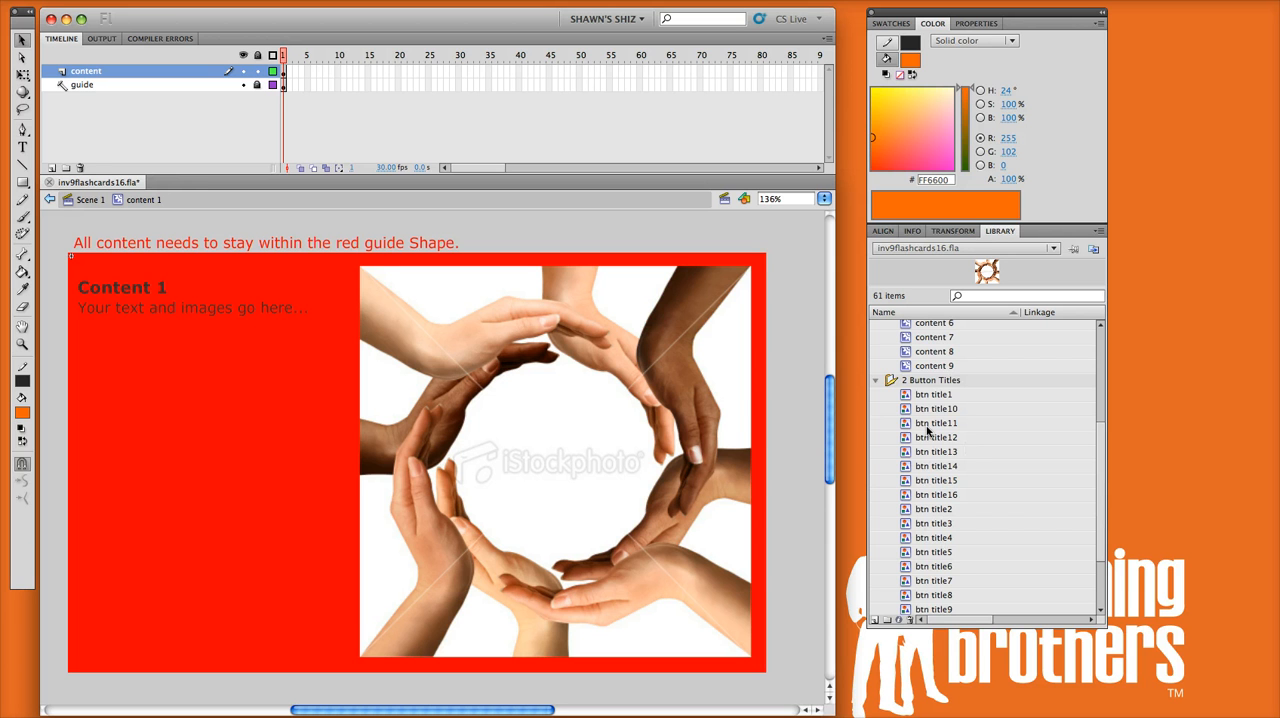
pyautogui.scroll(3, 938, 535)
pyautogui.scroll(1, 930, 487)
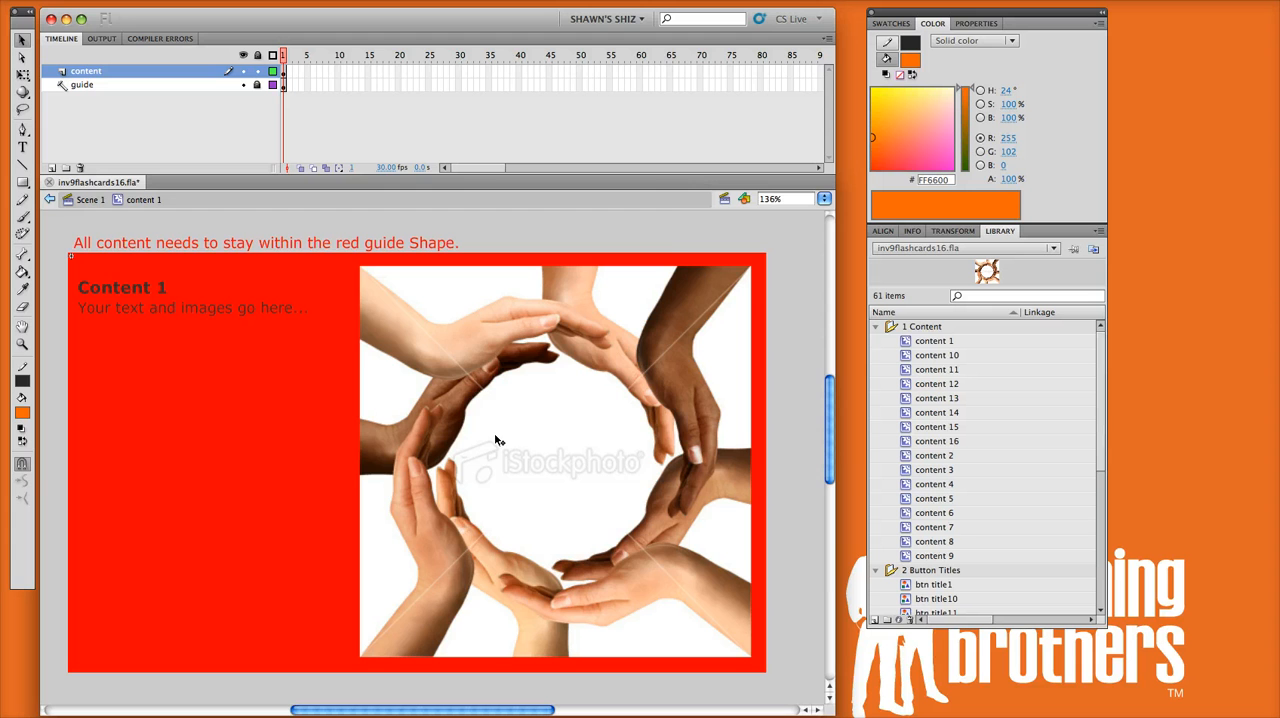
# Step: Test the movie, open the content of the card named Title and return to the card grid
pyautogui.press('super+Return')
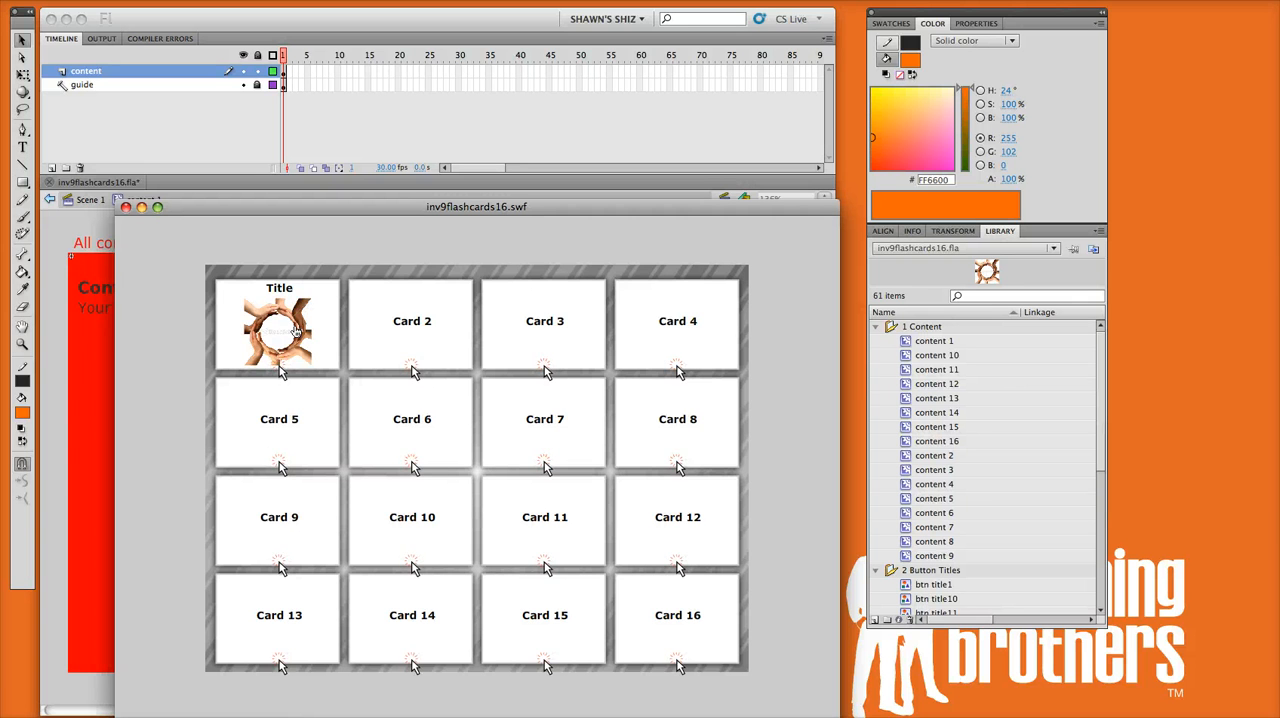
pyautogui.click(281, 323)
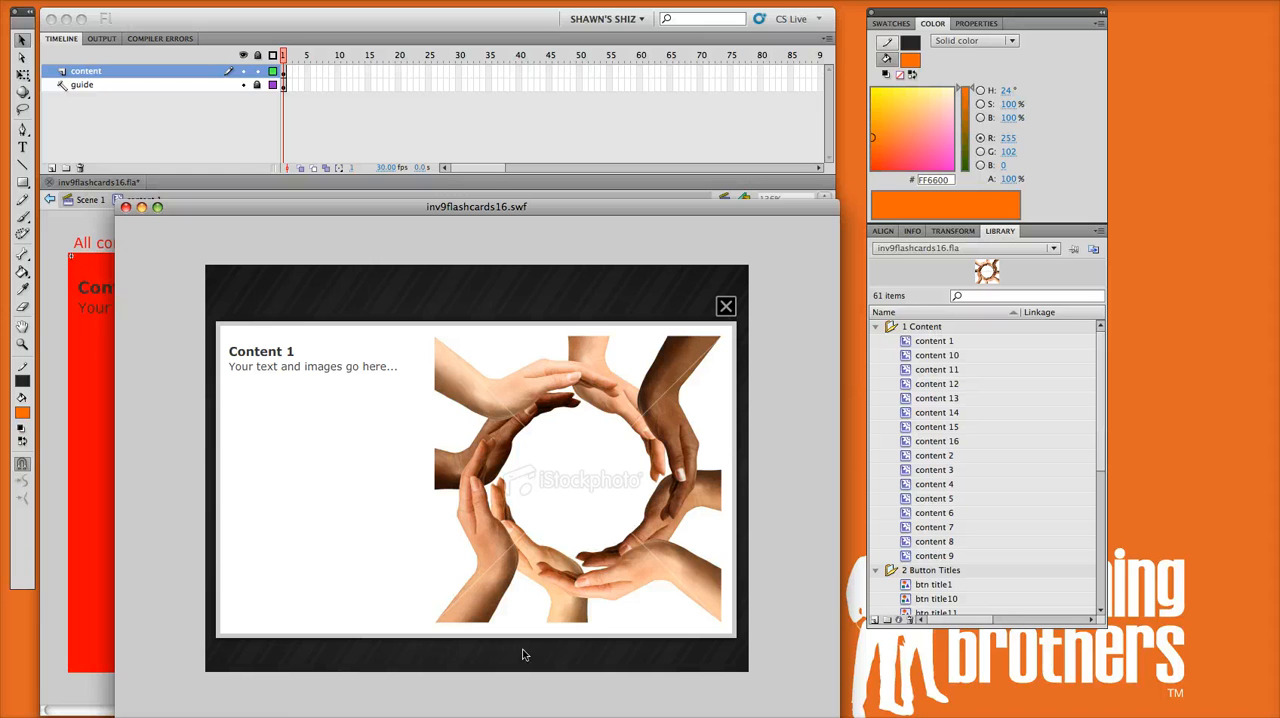
pyautogui.click(727, 306)
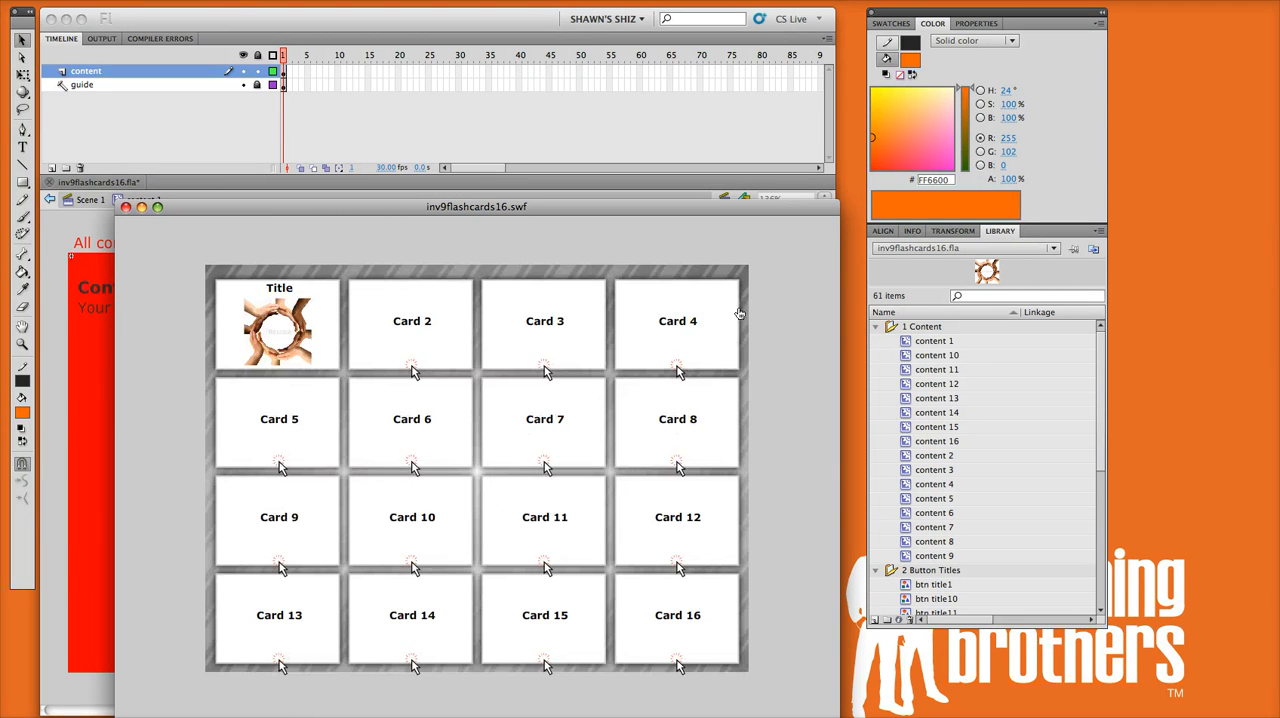